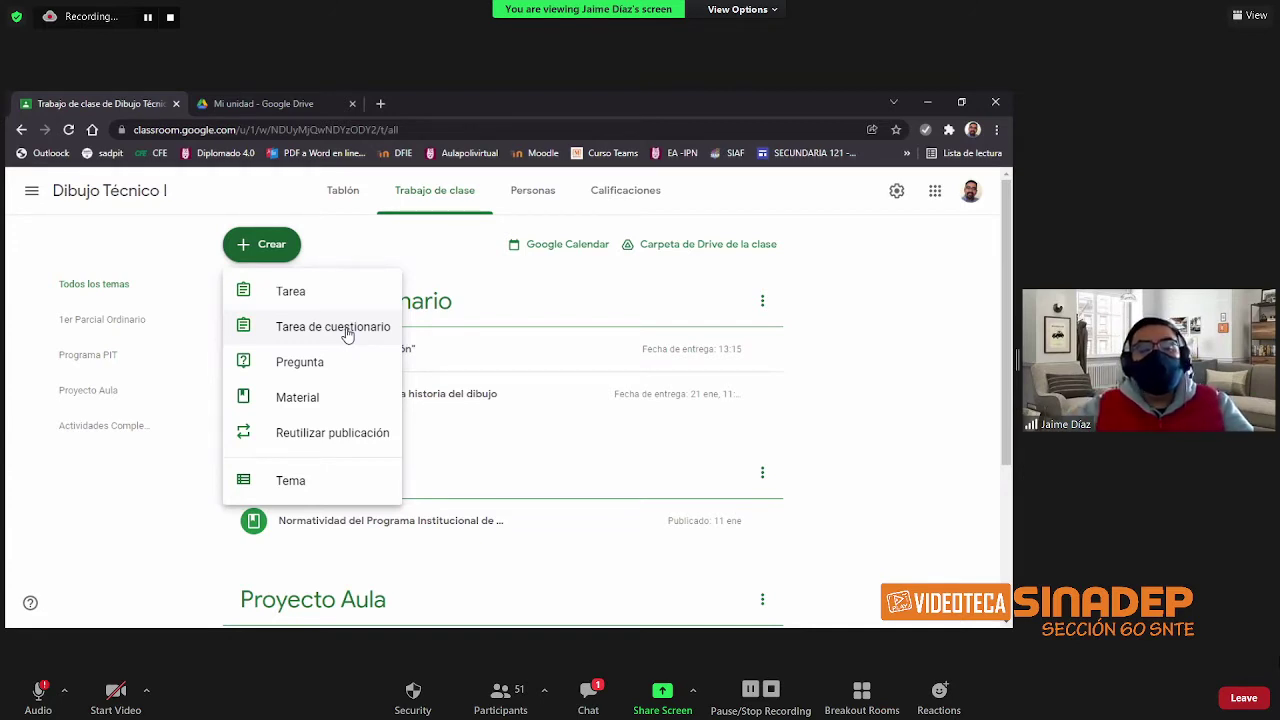
# Create a new quiz assignment (Tarea de cuestionario) in the Dibujo Técnico I class and dismiss the materials tip.
pyautogui.click(262, 196)
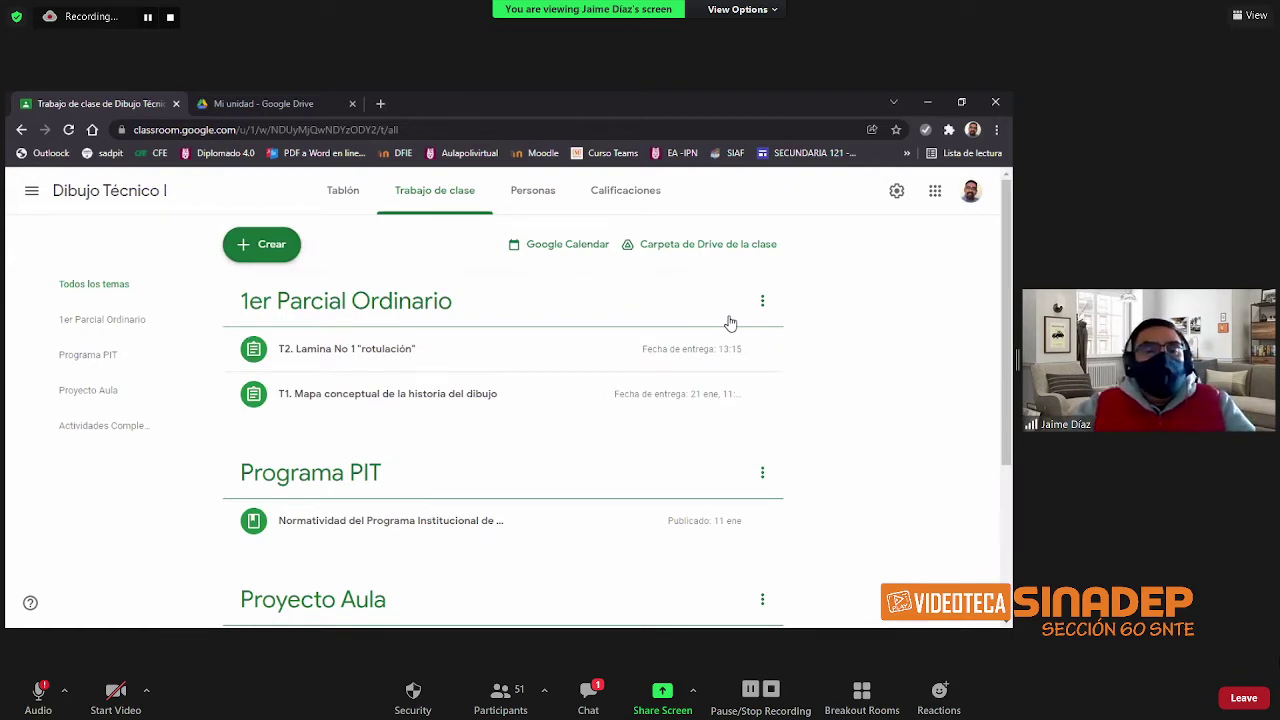
pyautogui.click(274, 251)
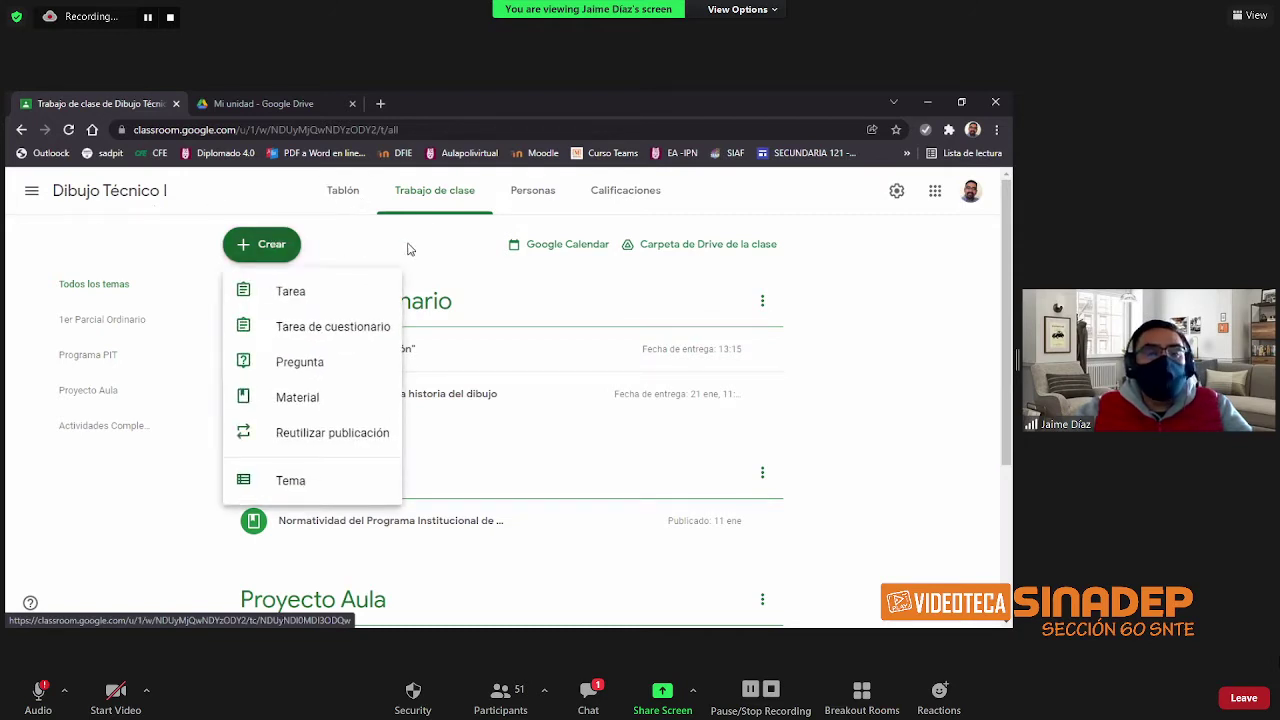
pyautogui.click(313, 333)
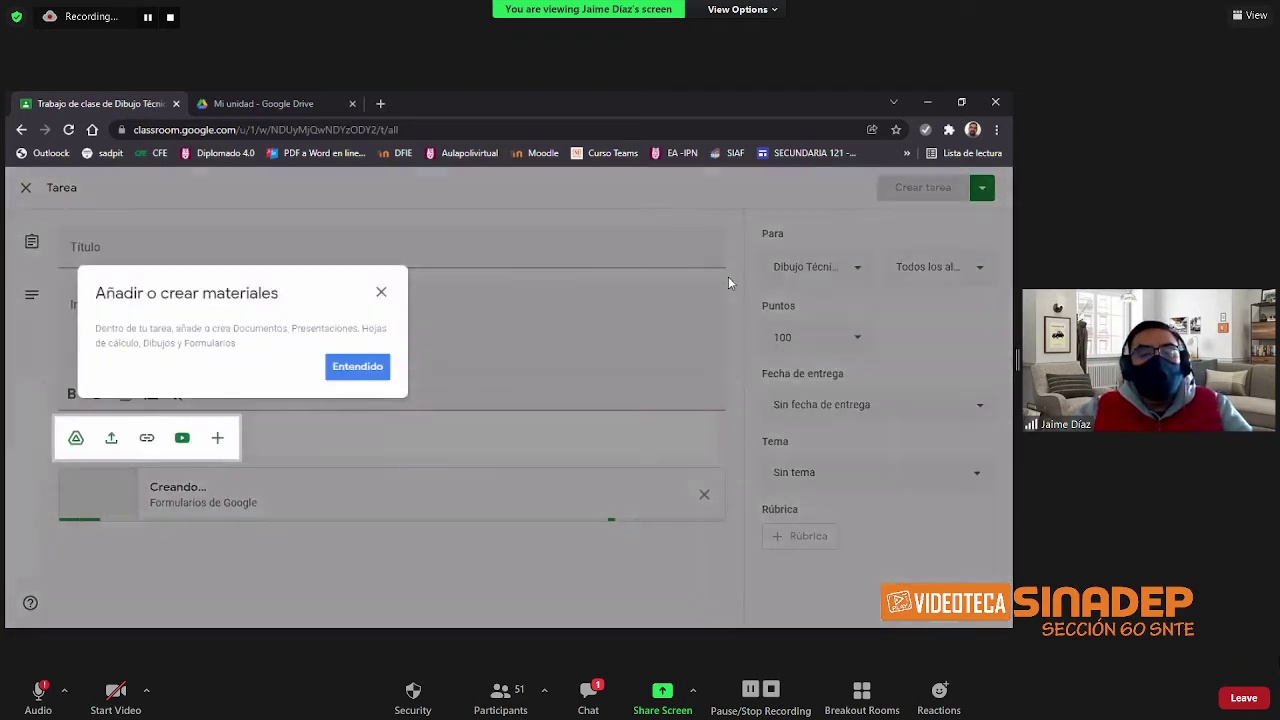
pyautogui.click(358, 367)
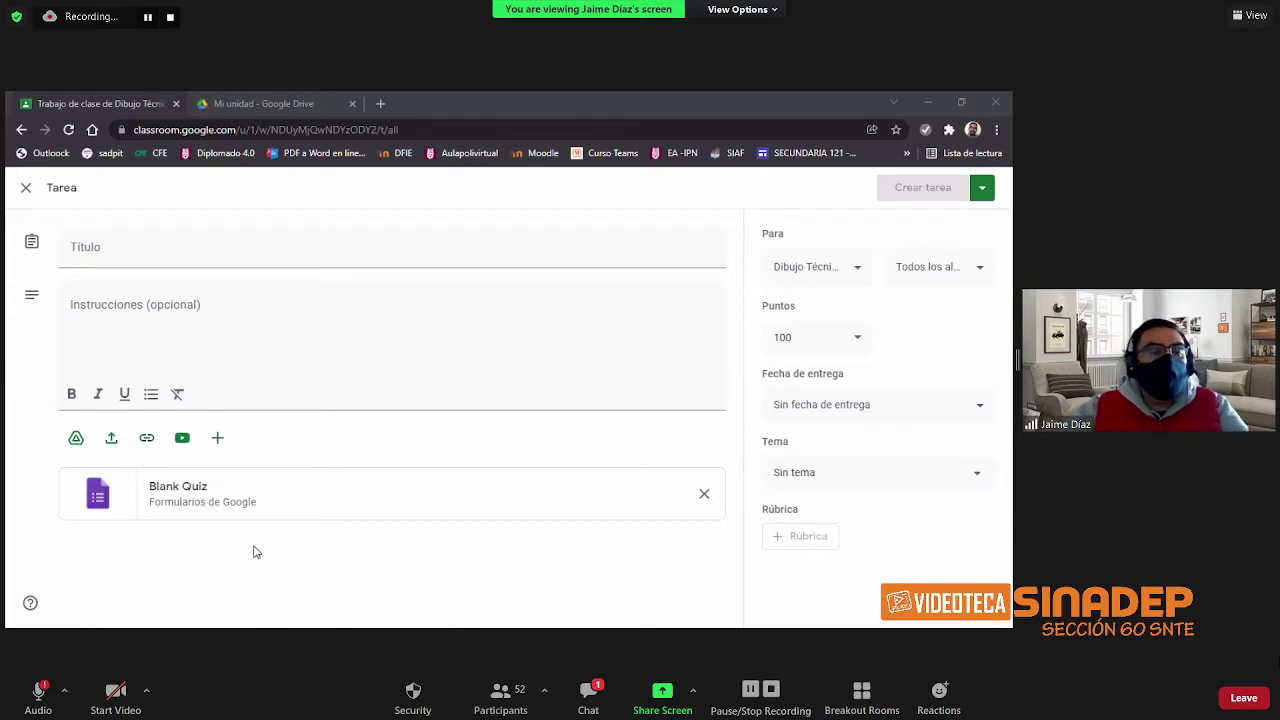
# Title the assignment "Evaluación No. 1" and enter "Instrucciones general..." as its instructions.
pyautogui.click(228, 248)
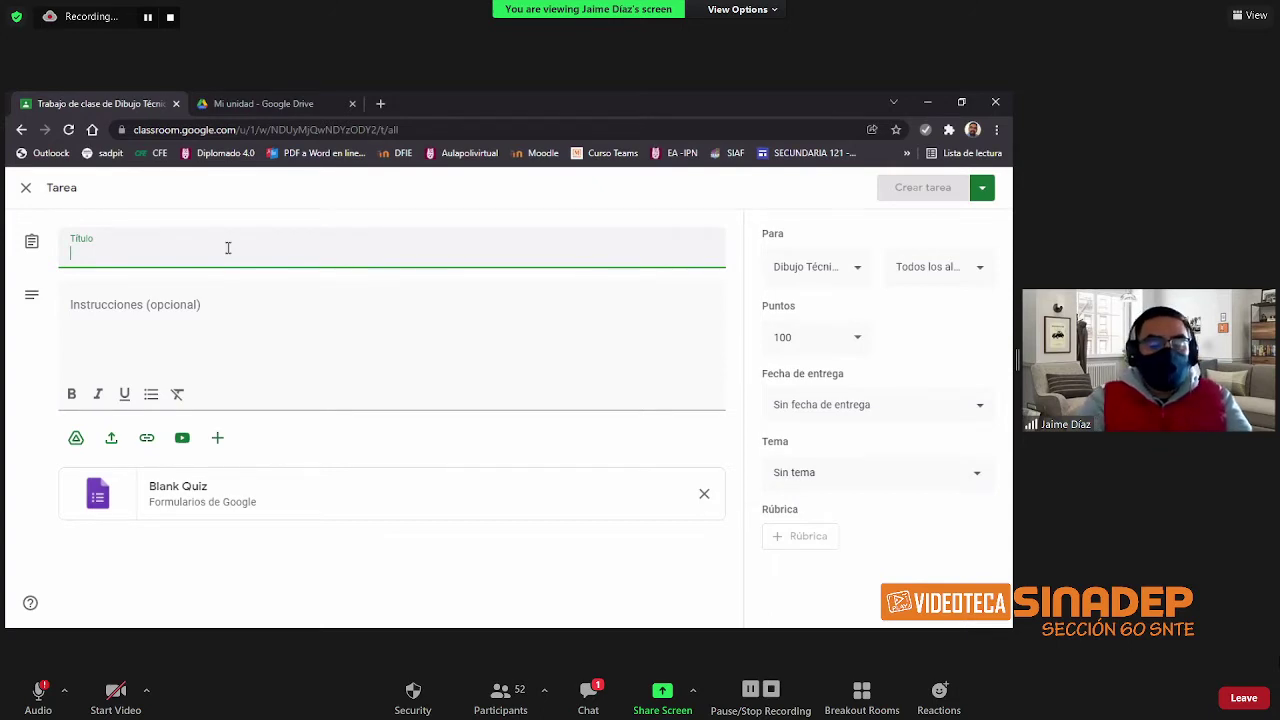
pyautogui.write('Evaluación No. 1')
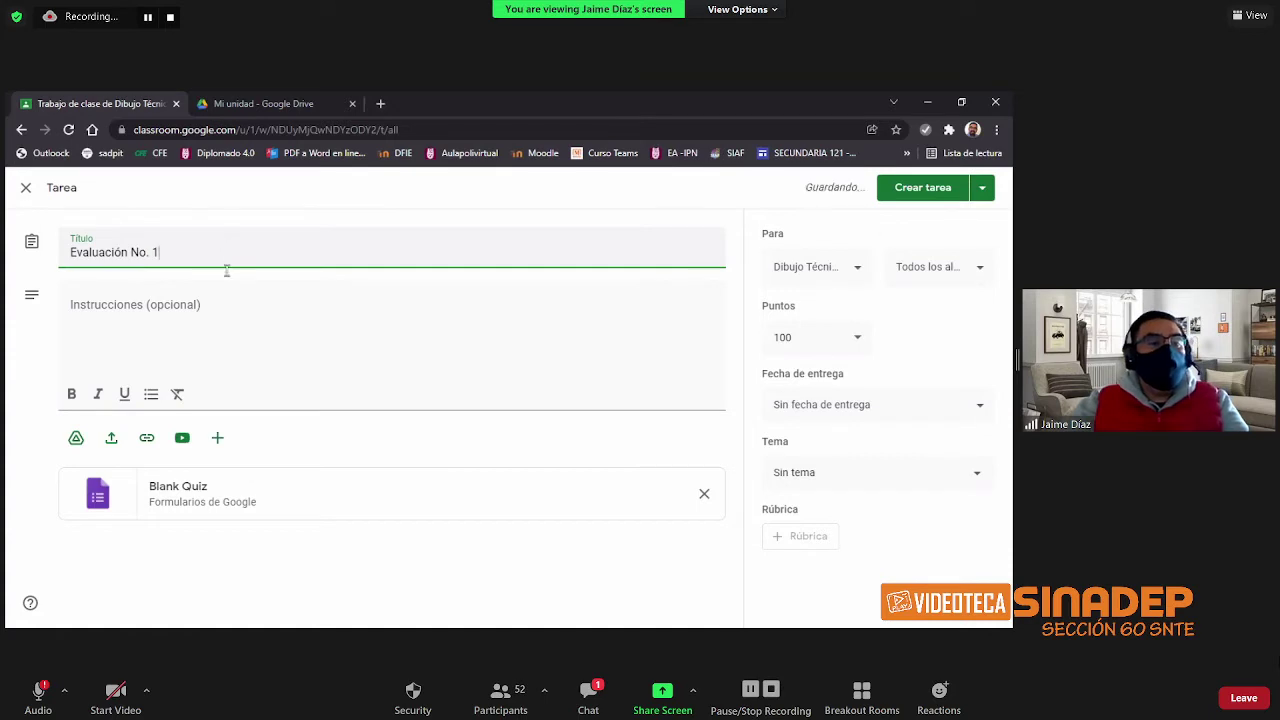
pyautogui.click(256, 302)
pyautogui.write('Instru')
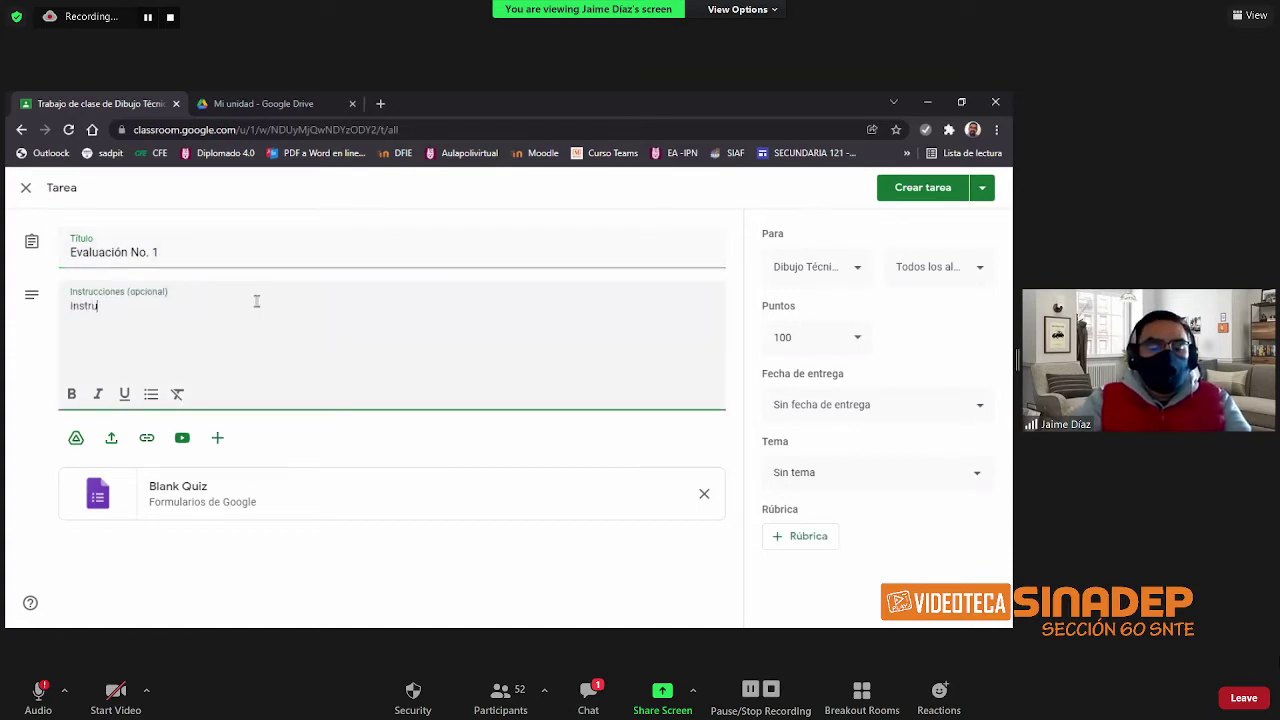
pyautogui.write('cciones. .')
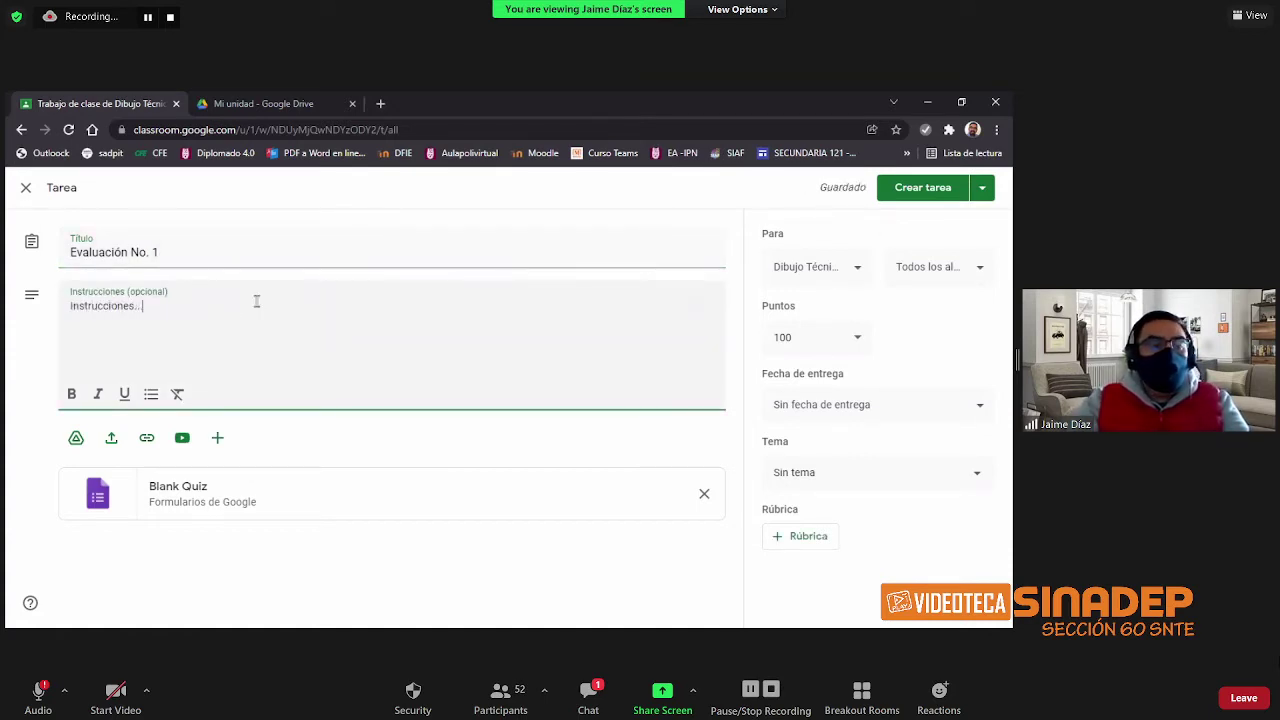
pyautogui.write(' general')
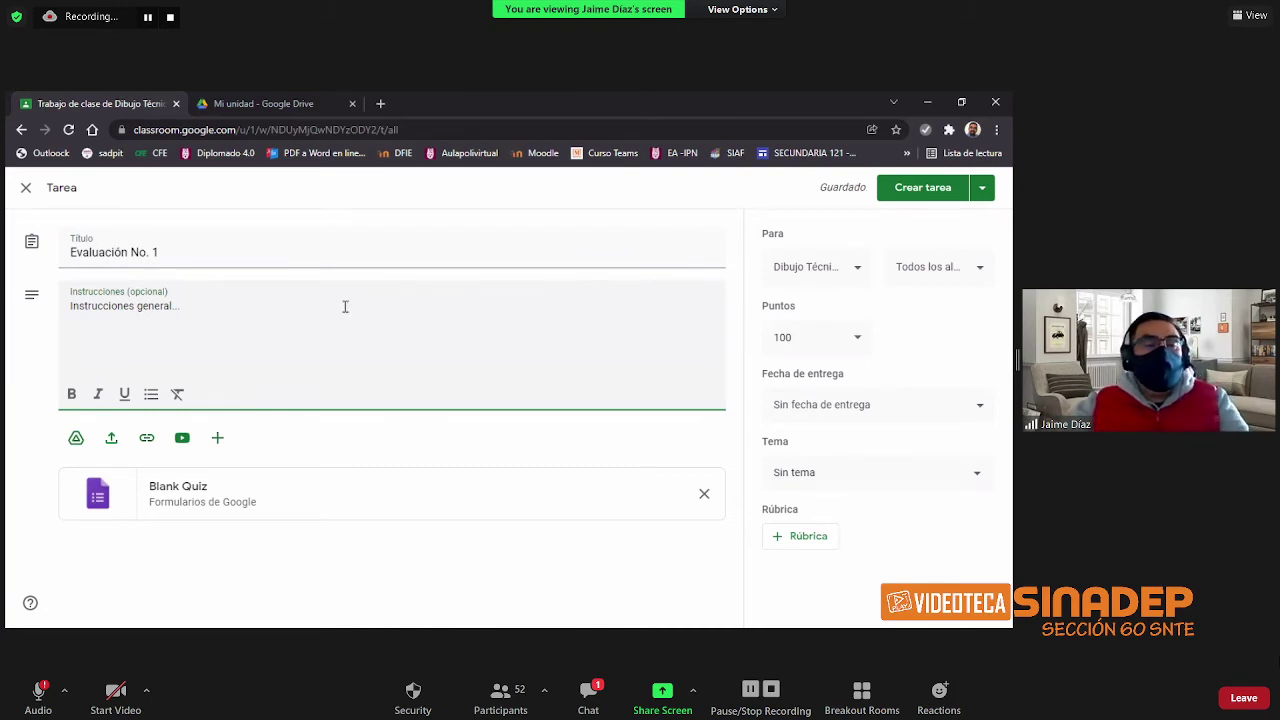
# Check the class and student recipient options and set the assignment's points to 10.
pyautogui.click(843, 268)
pyautogui.click(910, 270)
pyautogui.click(853, 305)
pyautogui.click(809, 337)
pyautogui.press('BackSpace')
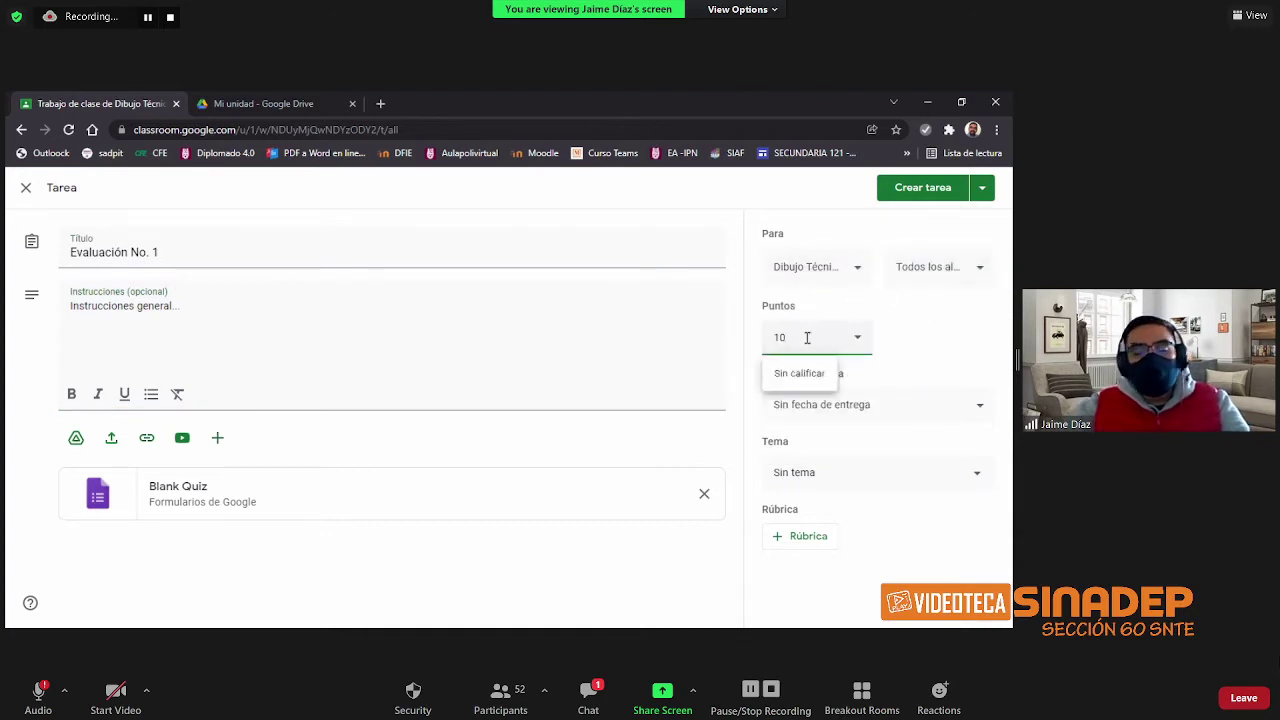
pyautogui.click(900, 347)
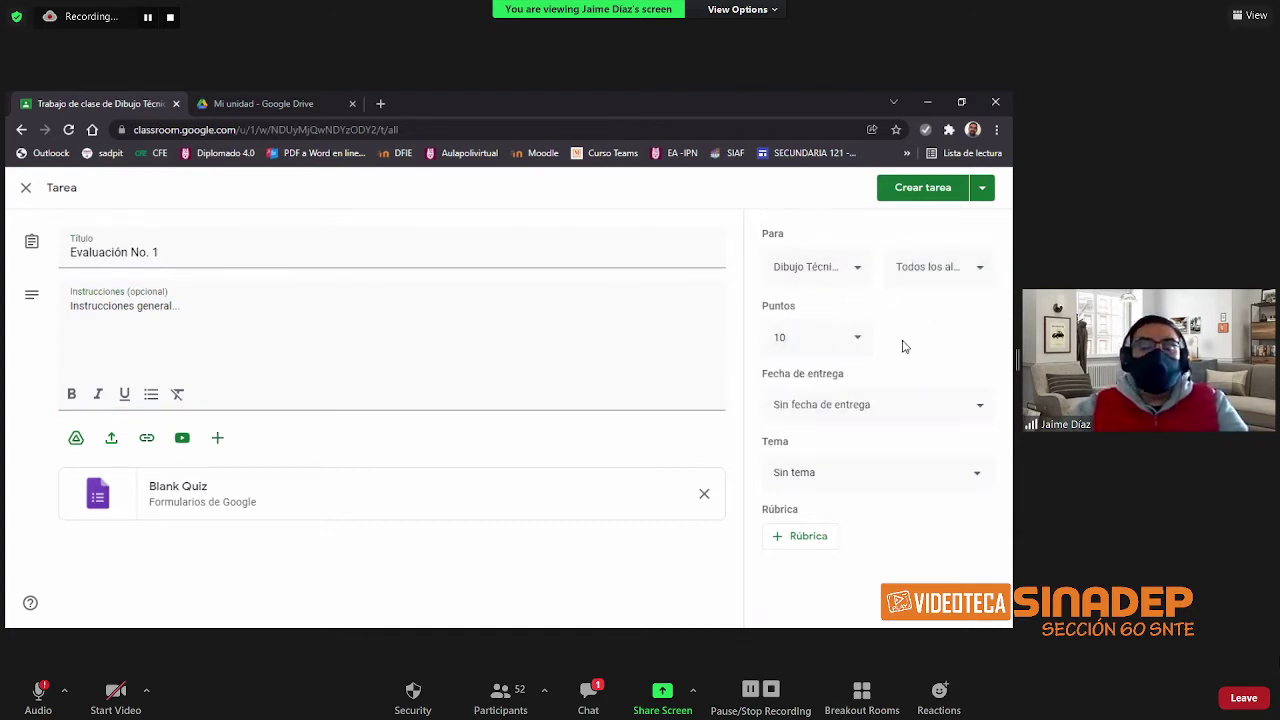
# Set the assignment's due date to 21 January 2022 at 11:00 and assign it to the topic 1er Parcial Ordinario.
pyautogui.click(869, 407)
pyautogui.click(842, 463)
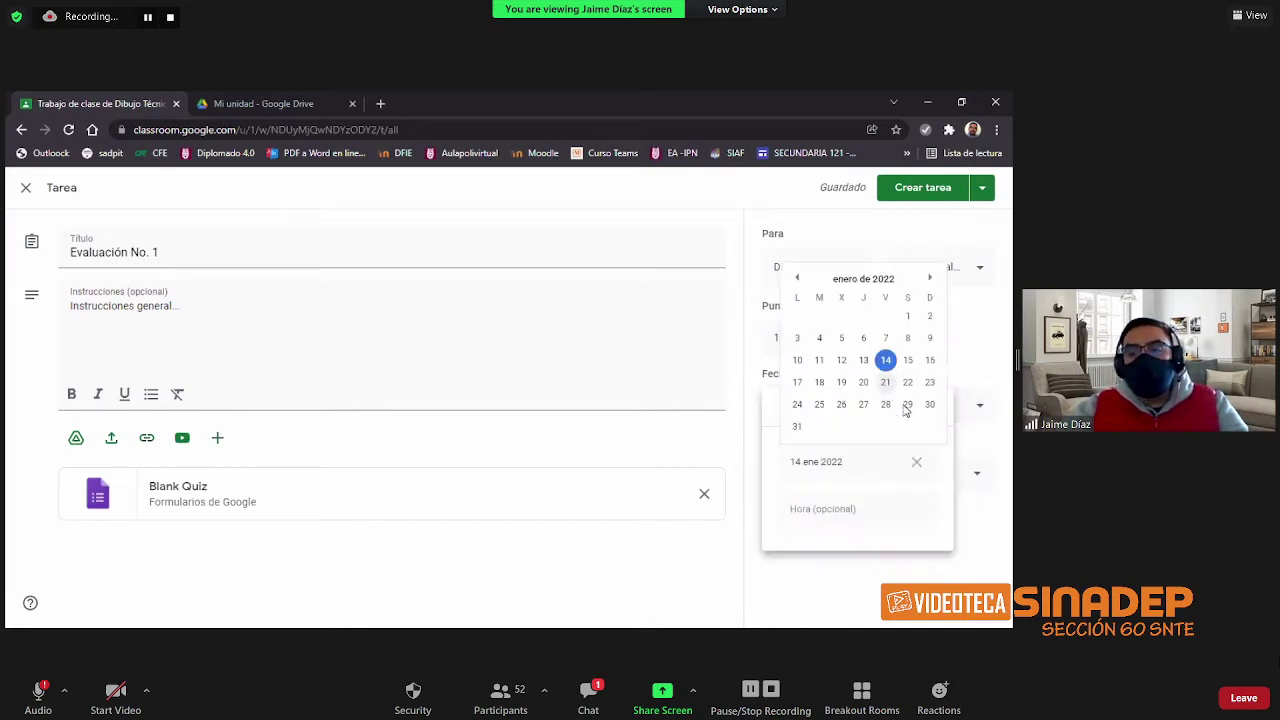
pyautogui.click(886, 384)
pyautogui.click(843, 508)
pyautogui.write('11:00')
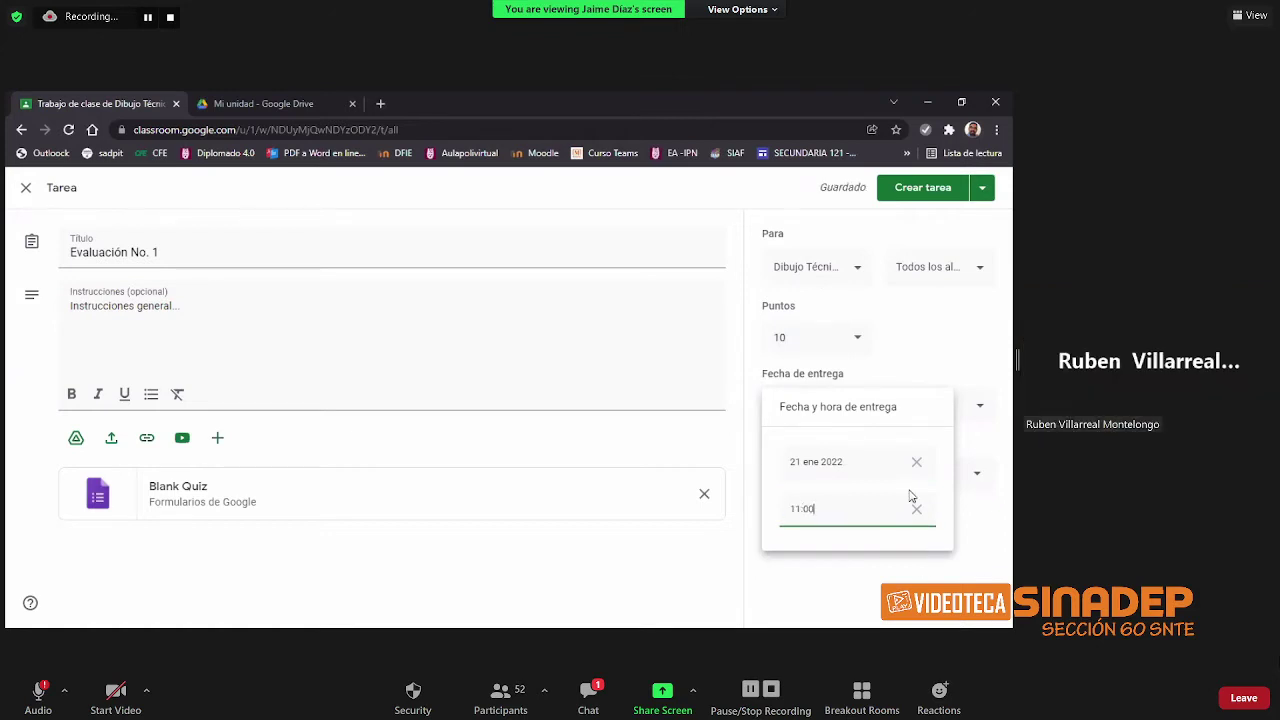
pyautogui.press('Return')
pyautogui.click(871, 478)
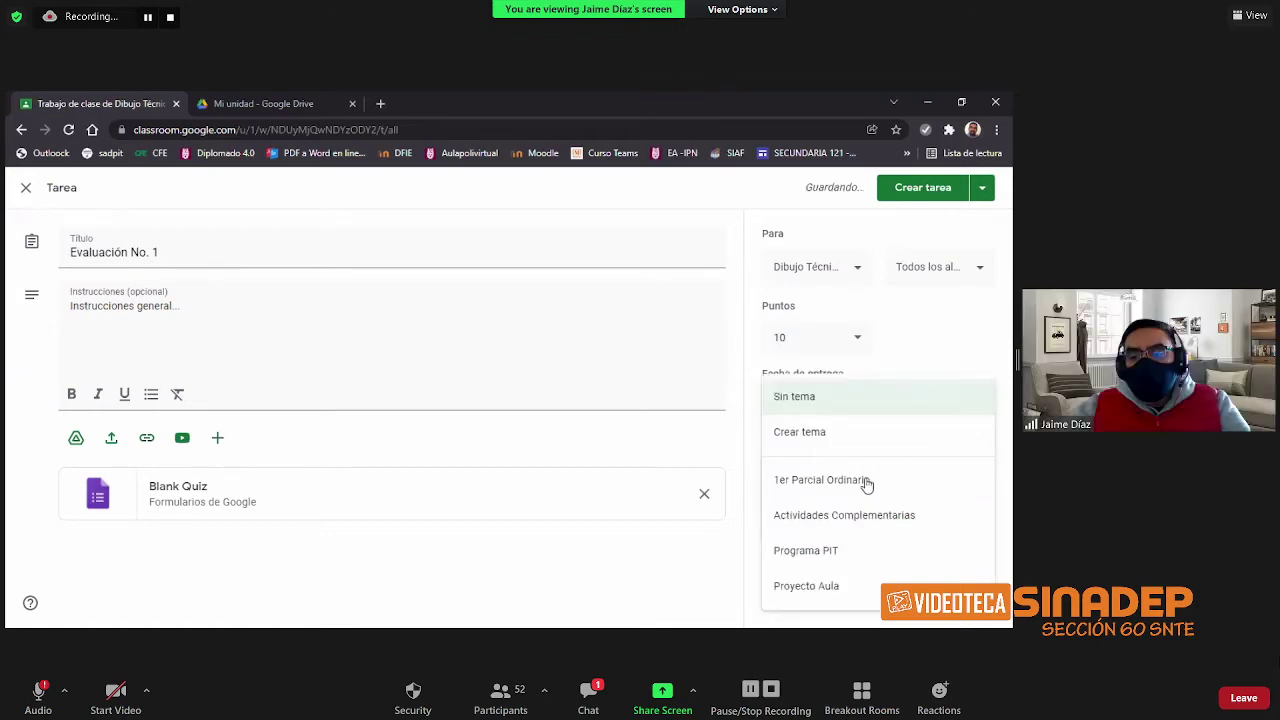
pyautogui.click(845, 486)
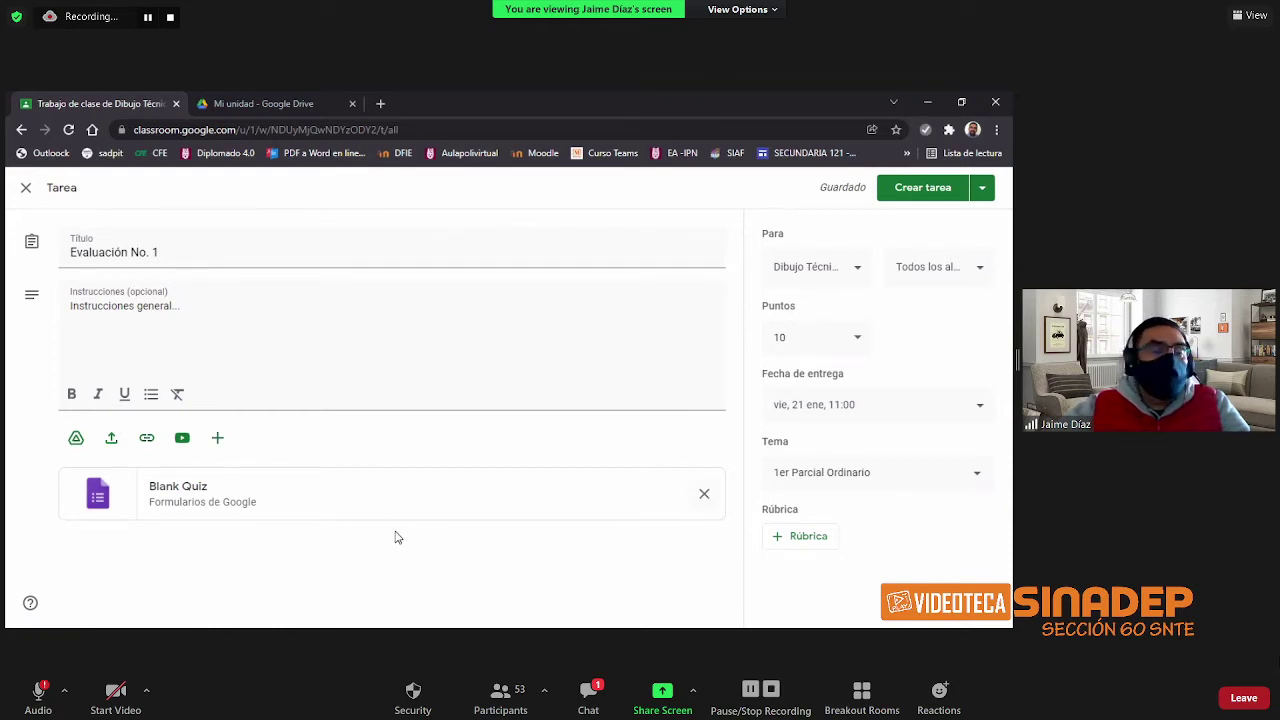
# Open the attached Blank Quiz form in Google Forms for editing and close the Google Drive page.
pyautogui.click(191, 500)
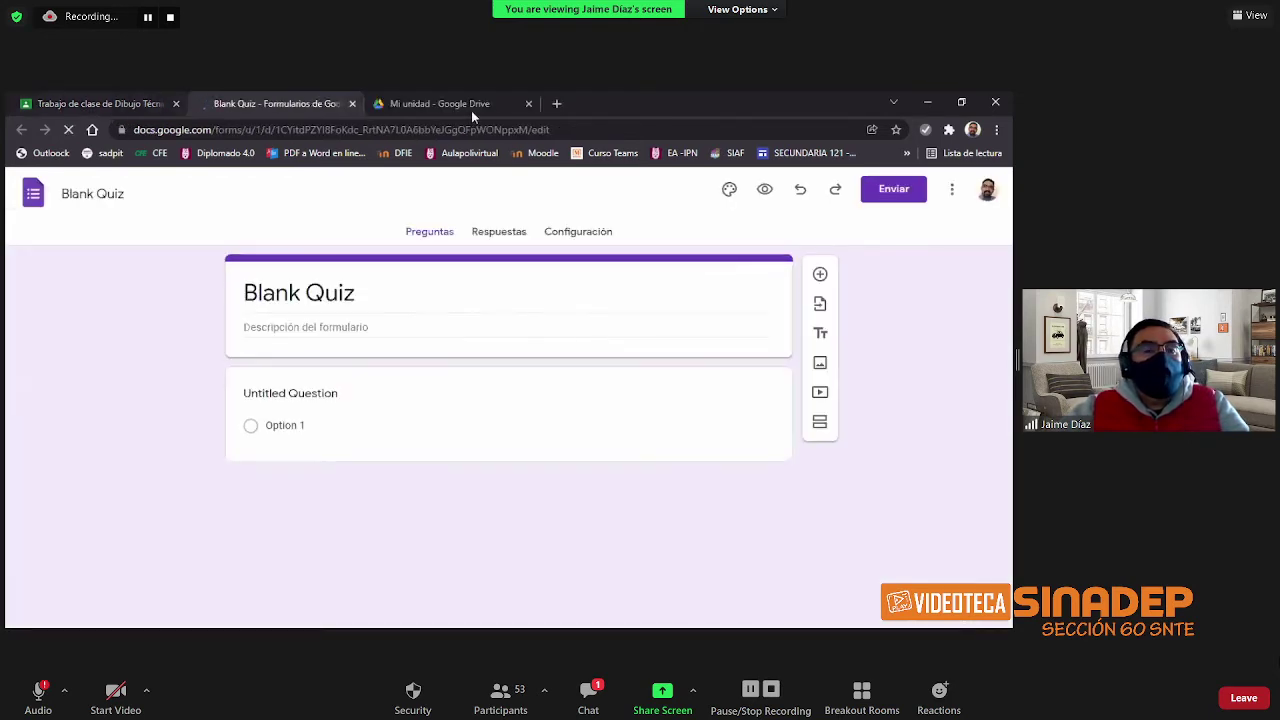
pyautogui.click(471, 104)
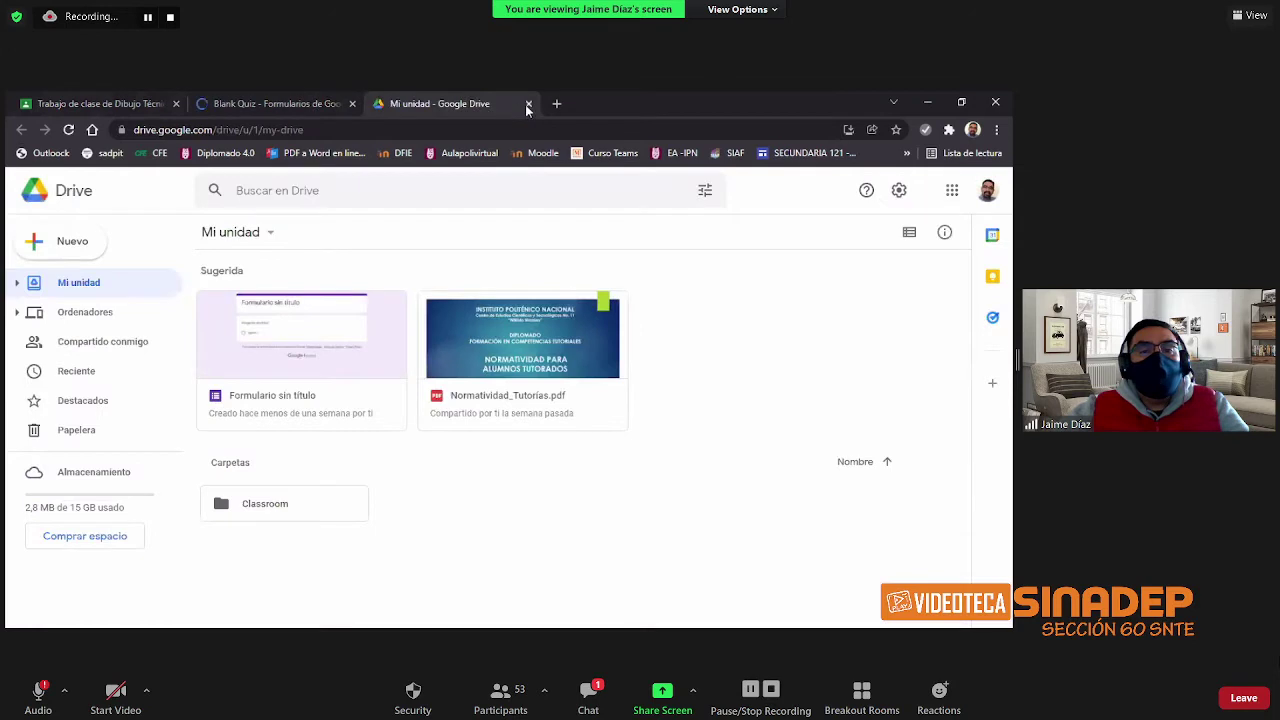
pyautogui.click(528, 104)
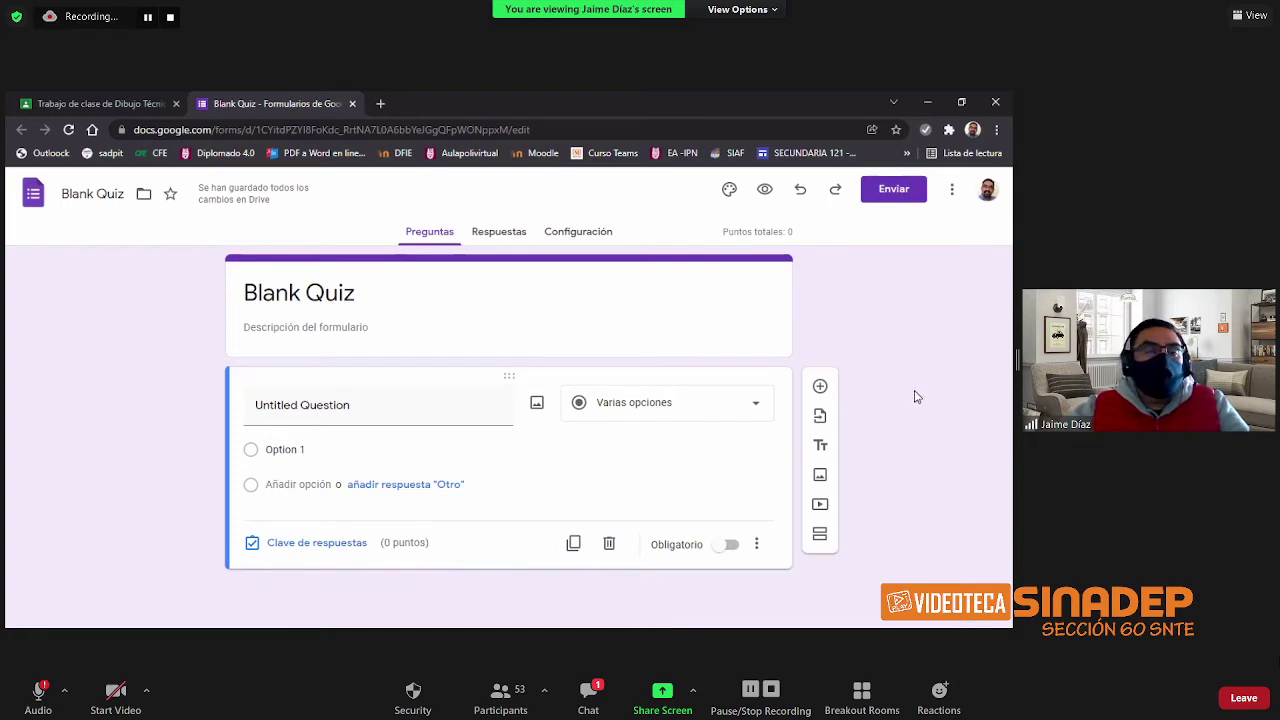
pyautogui.click(140, 104)
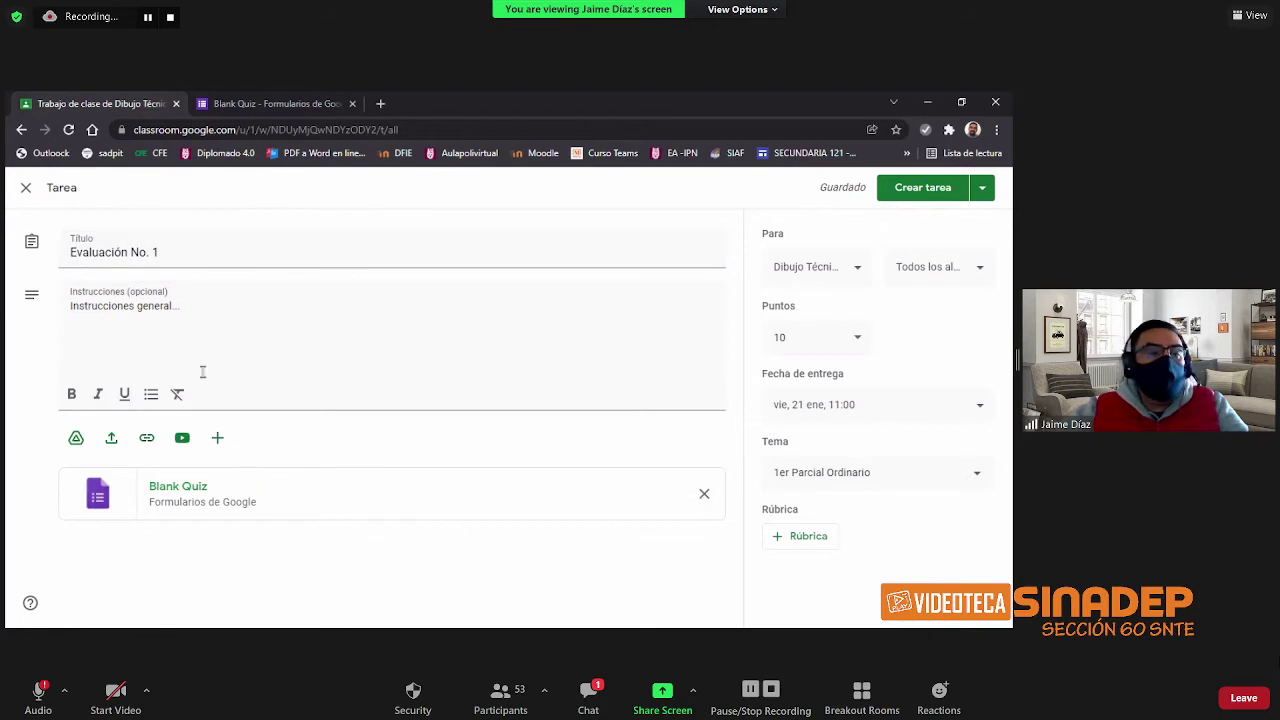
pyautogui.click(245, 104)
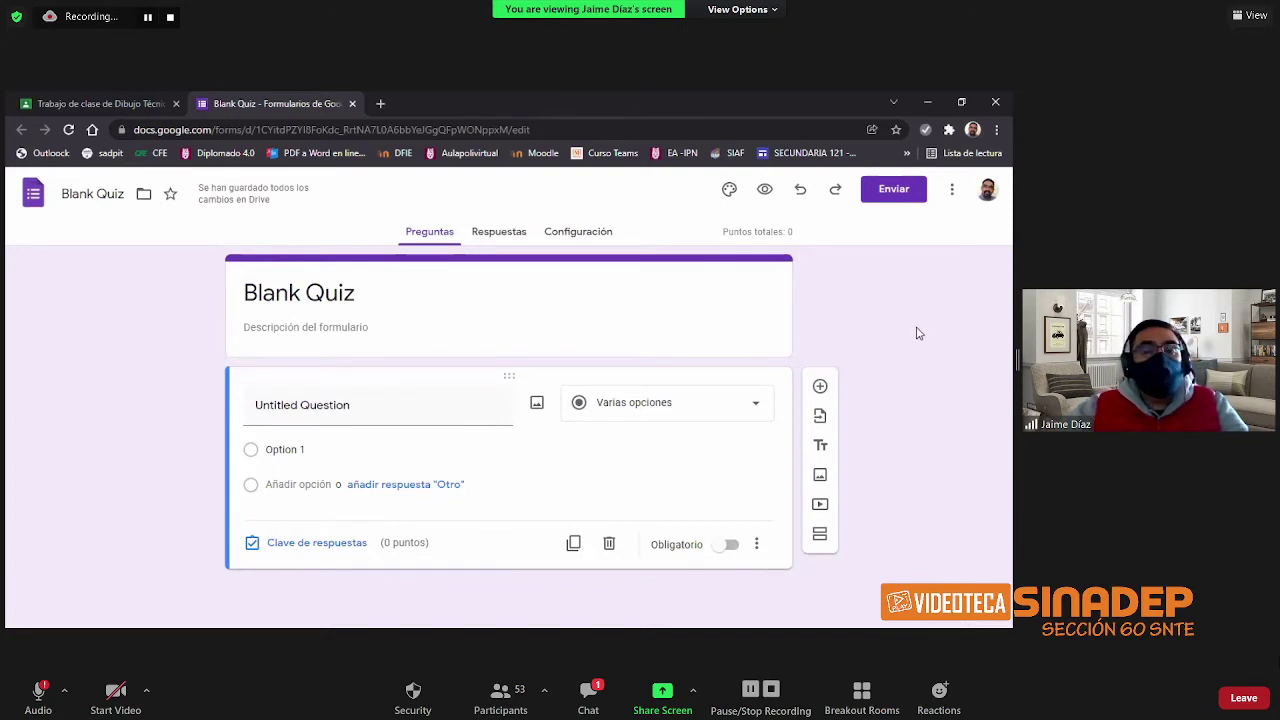
# Review the quiz form's responses and configuration options, return to its questions, and check the Classroom assignment the form is attached to.
pyautogui.moveTo(210, 197)
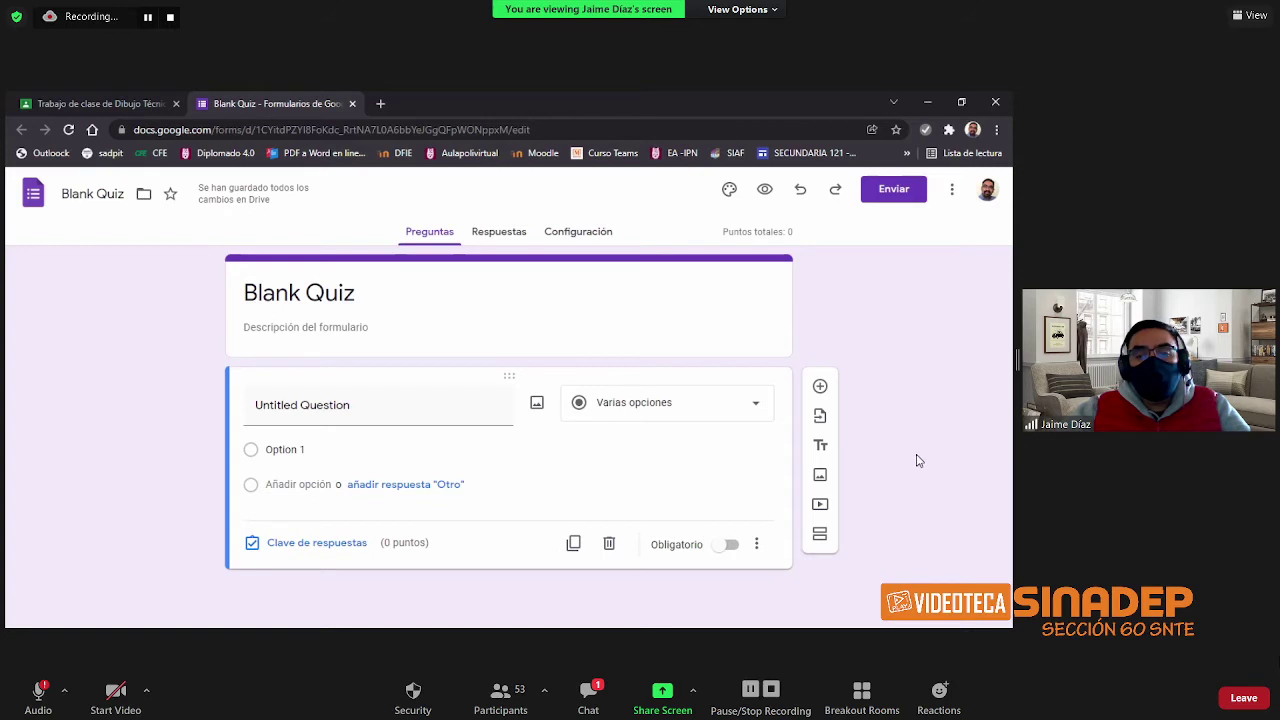
pyautogui.click(500, 240)
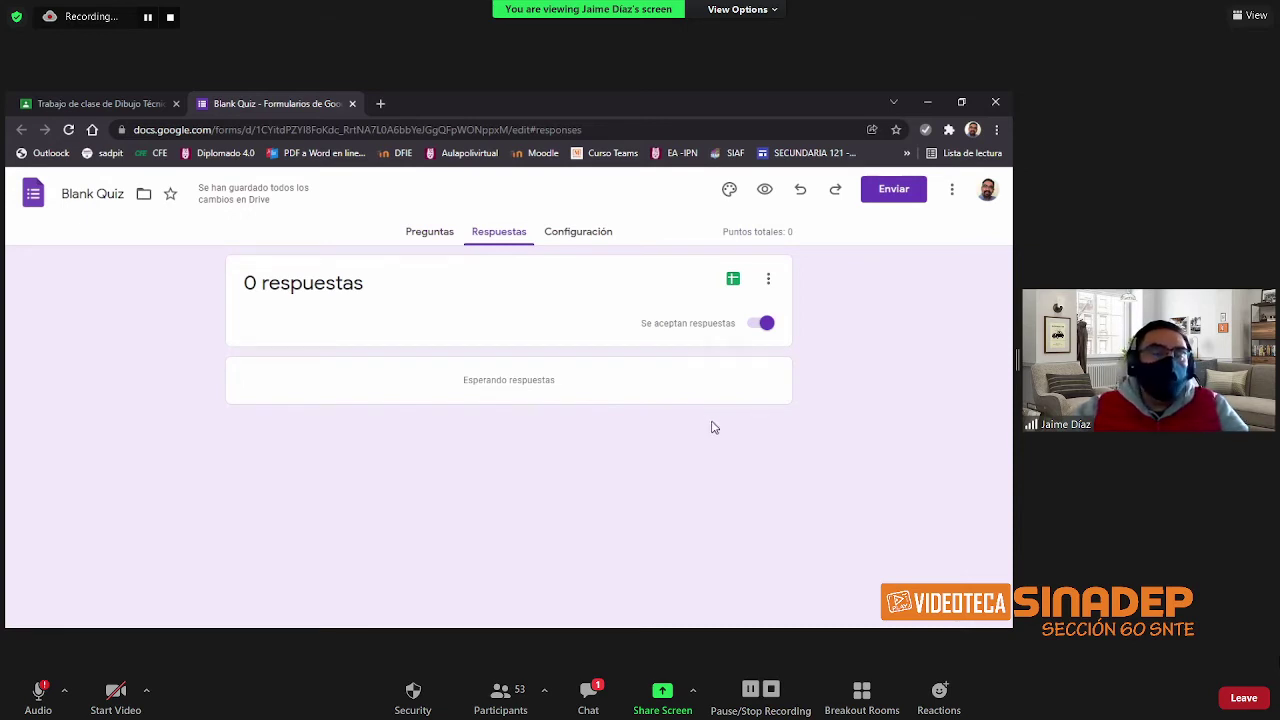
pyautogui.click(590, 234)
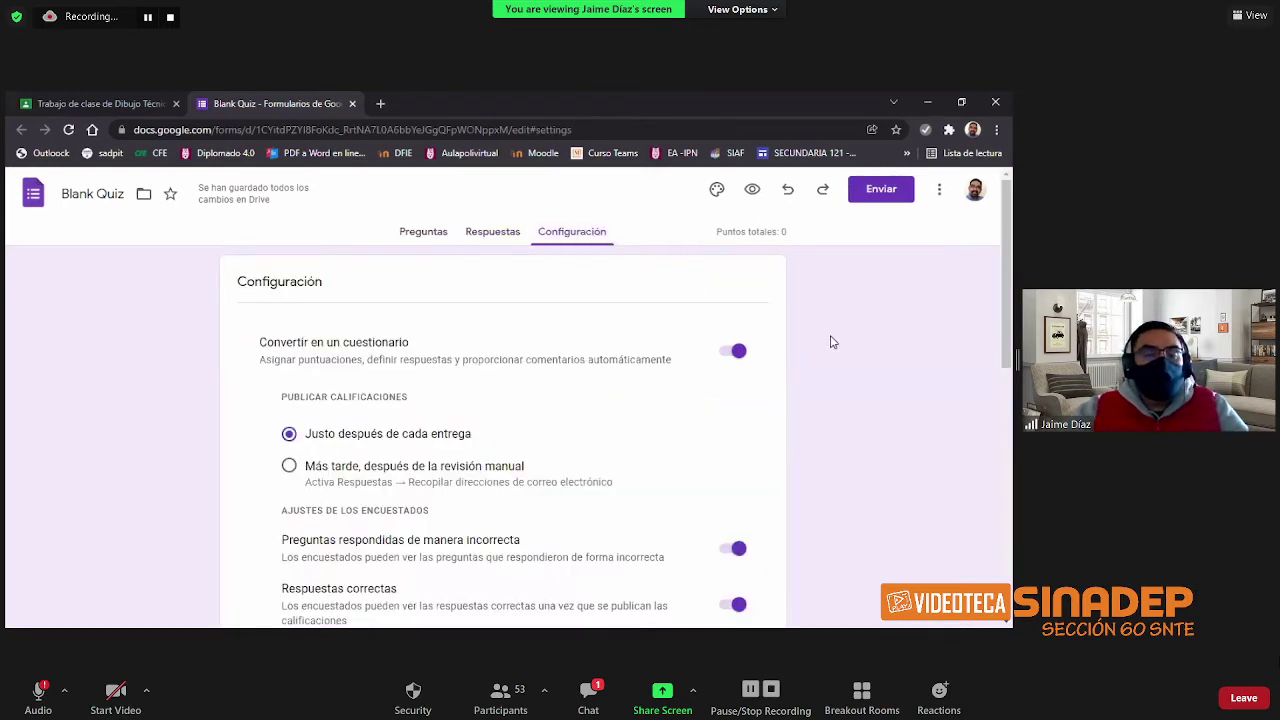
pyautogui.scroll(-5, 830, 342)
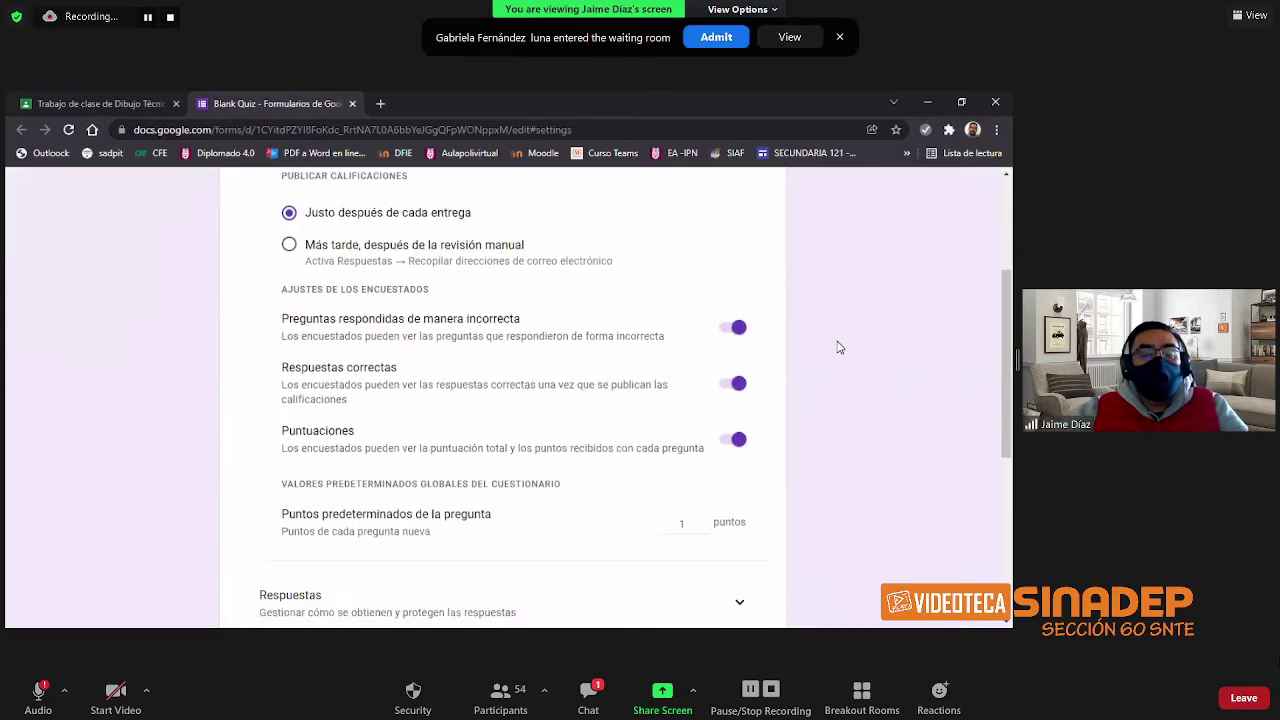
pyautogui.scroll(-2, 839, 347)
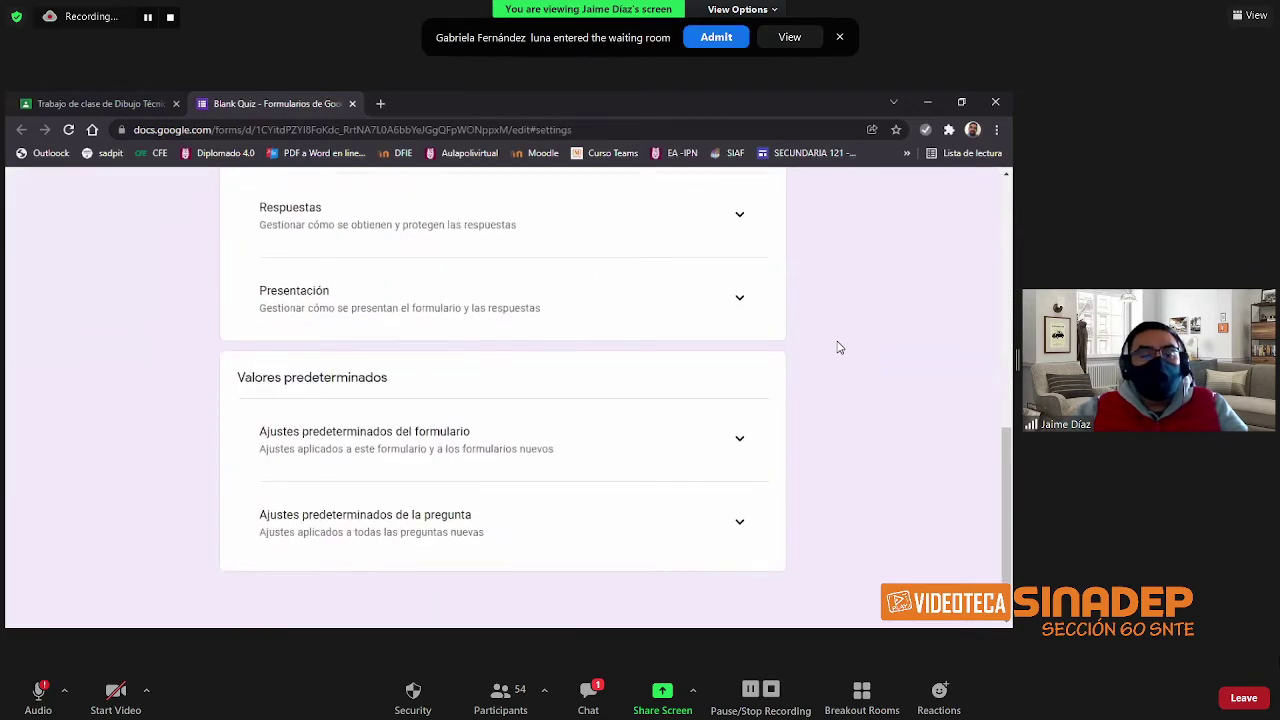
pyautogui.scroll(5, 839, 347)
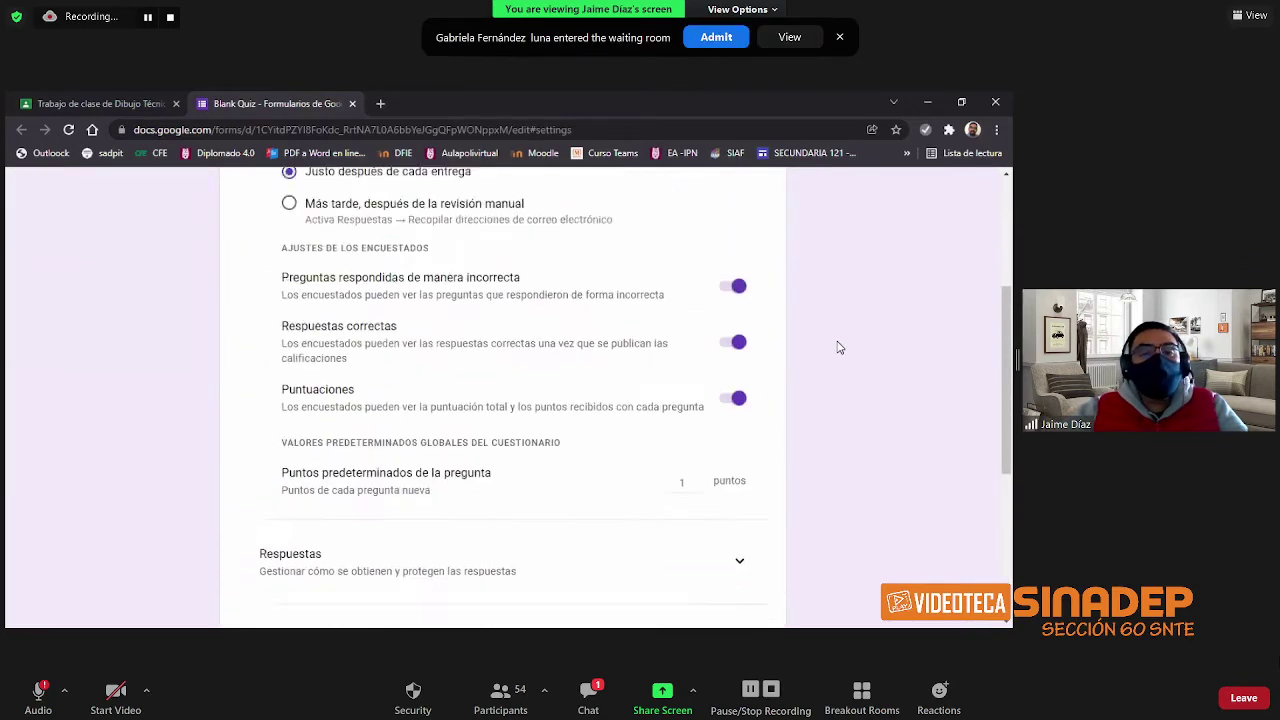
pyautogui.scroll(2, 839, 347)
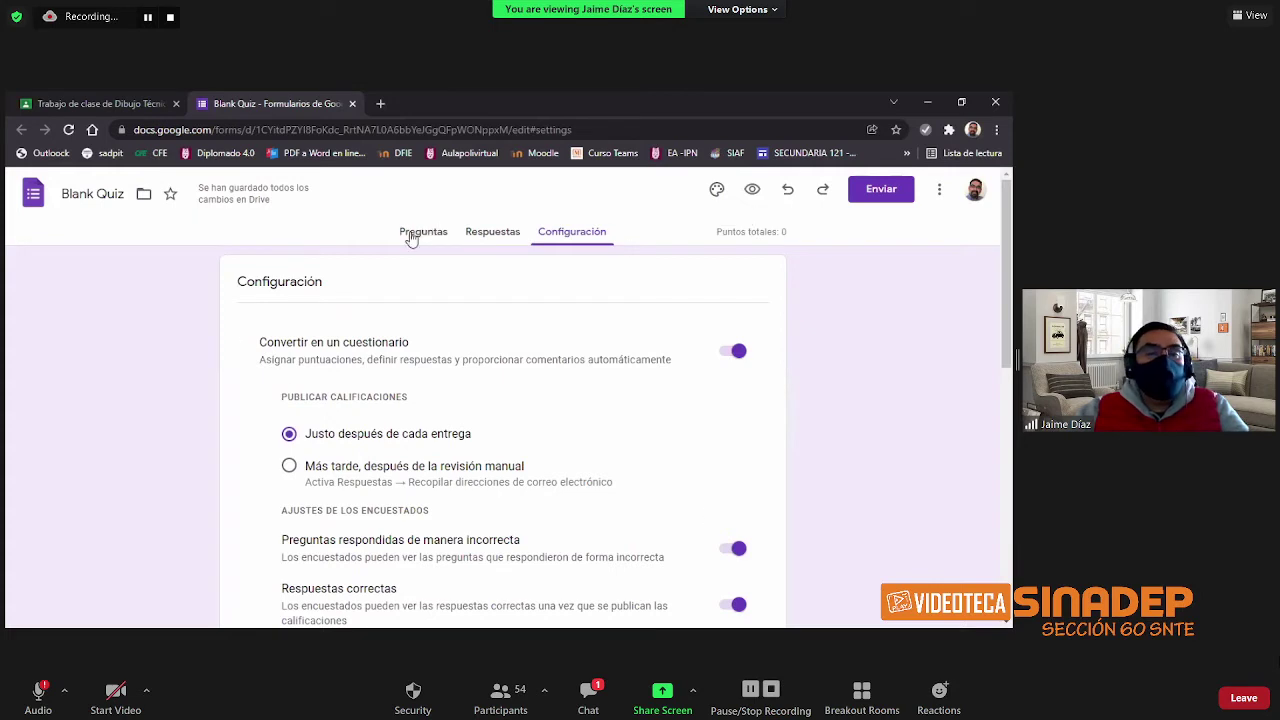
pyautogui.click(443, 242)
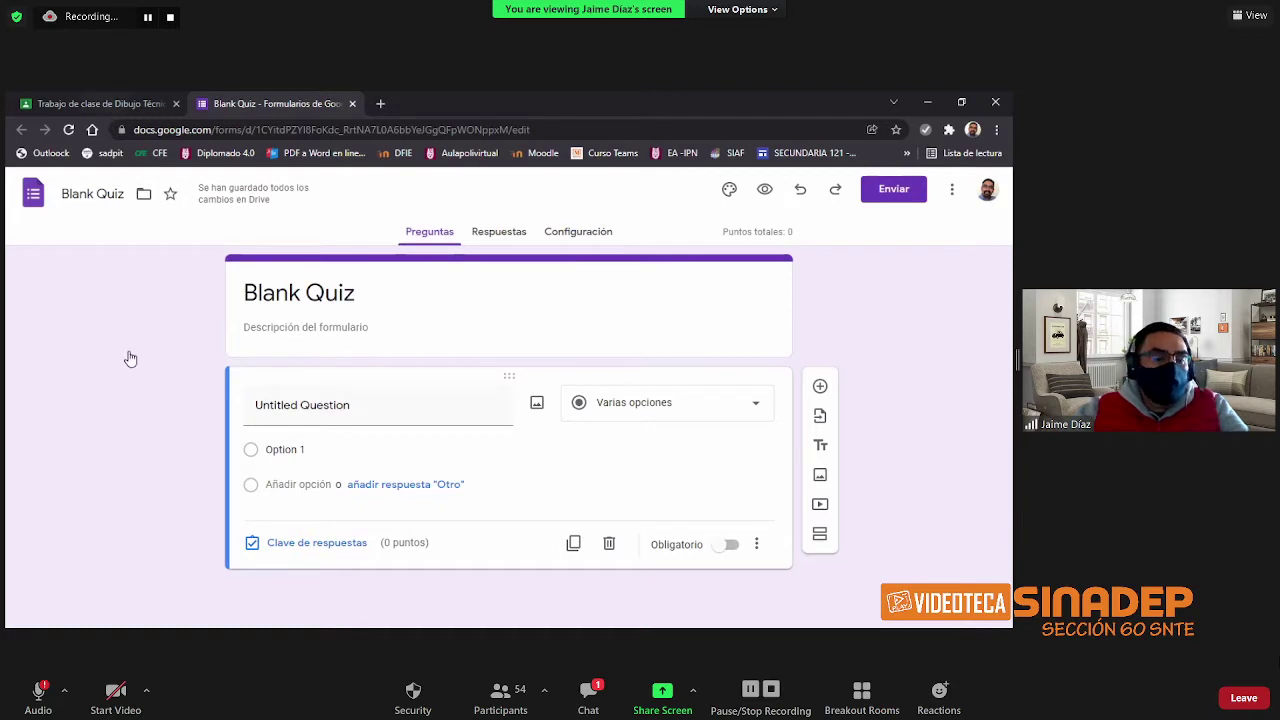
pyautogui.click(100, 104)
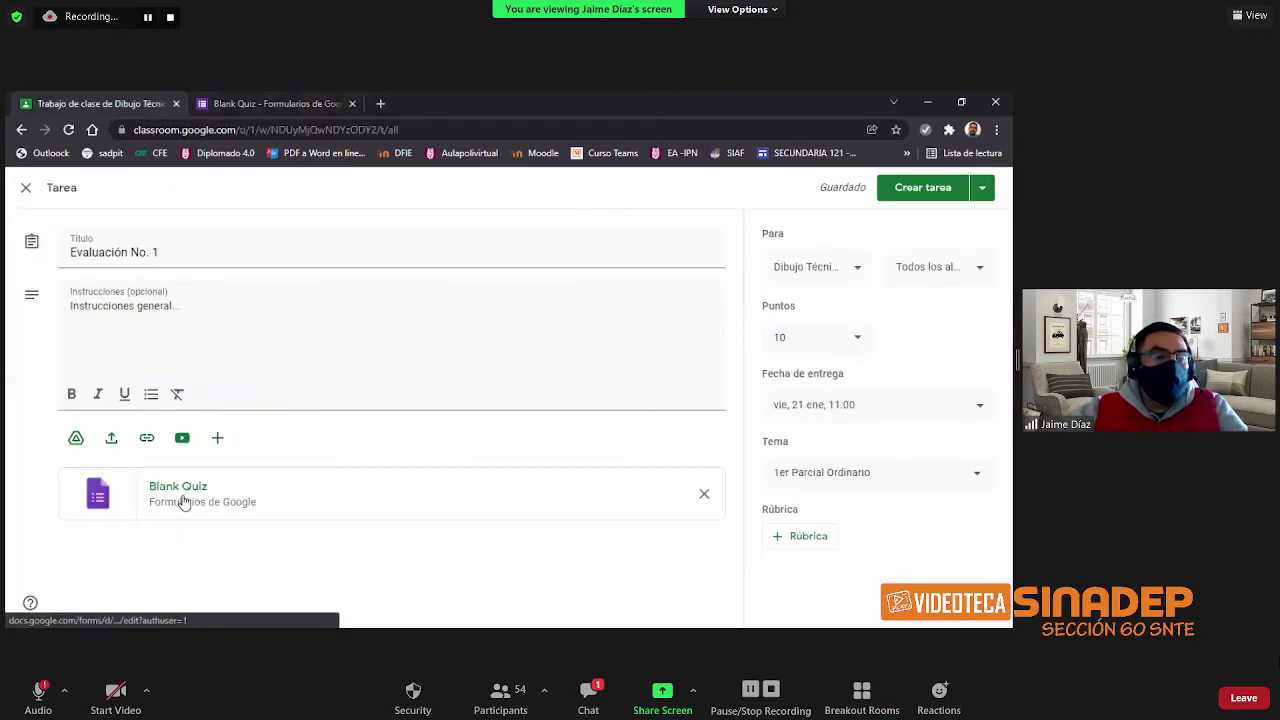
pyautogui.click(254, 103)
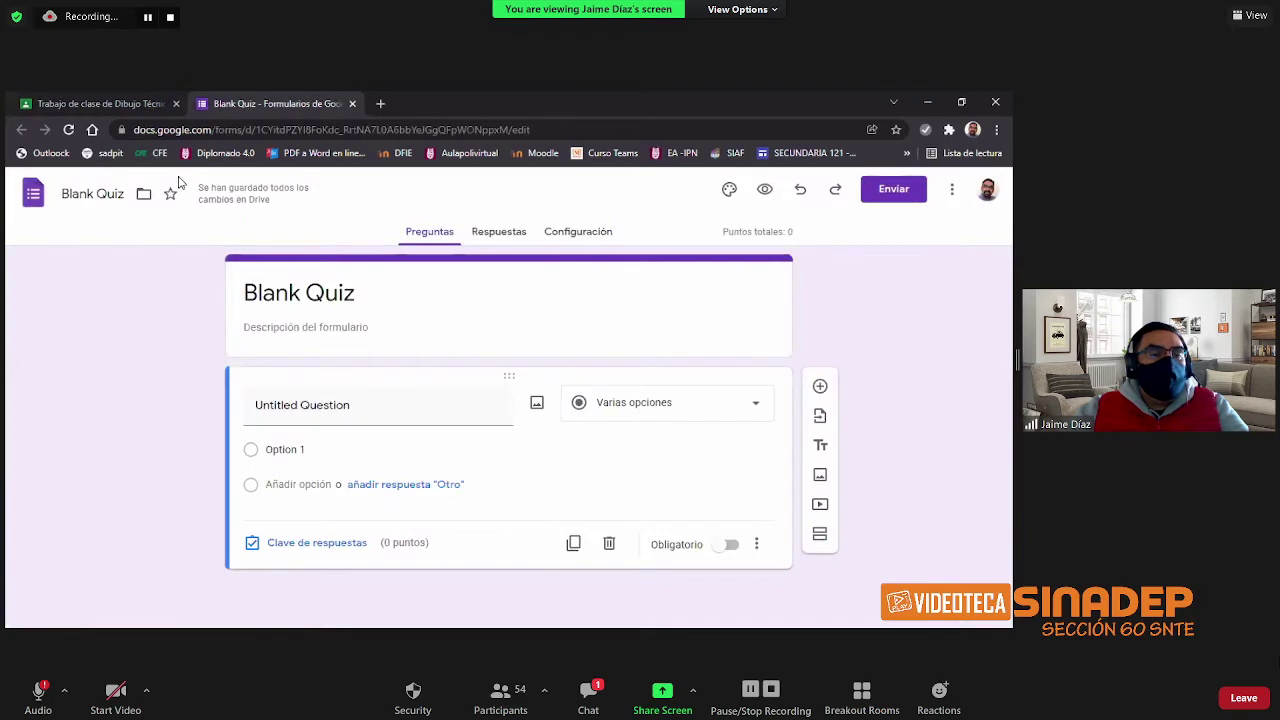
# Rename the Blank Quiz form file as "Evaluación coninua no. 1".
pyautogui.click(94, 187)
pyautogui.press('BackSpace')
pyautogui.press('BackSpace')
pyautogui.press('BackSpace')
pyautogui.press('BackSpace')
pyautogui.press('Delete')
pyautogui.press('Delete')
pyautogui.press('Delete')
pyautogui.press('Delete')
pyautogui.press('Delete')
pyautogui.press('Delete')
pyautogui.write('F')
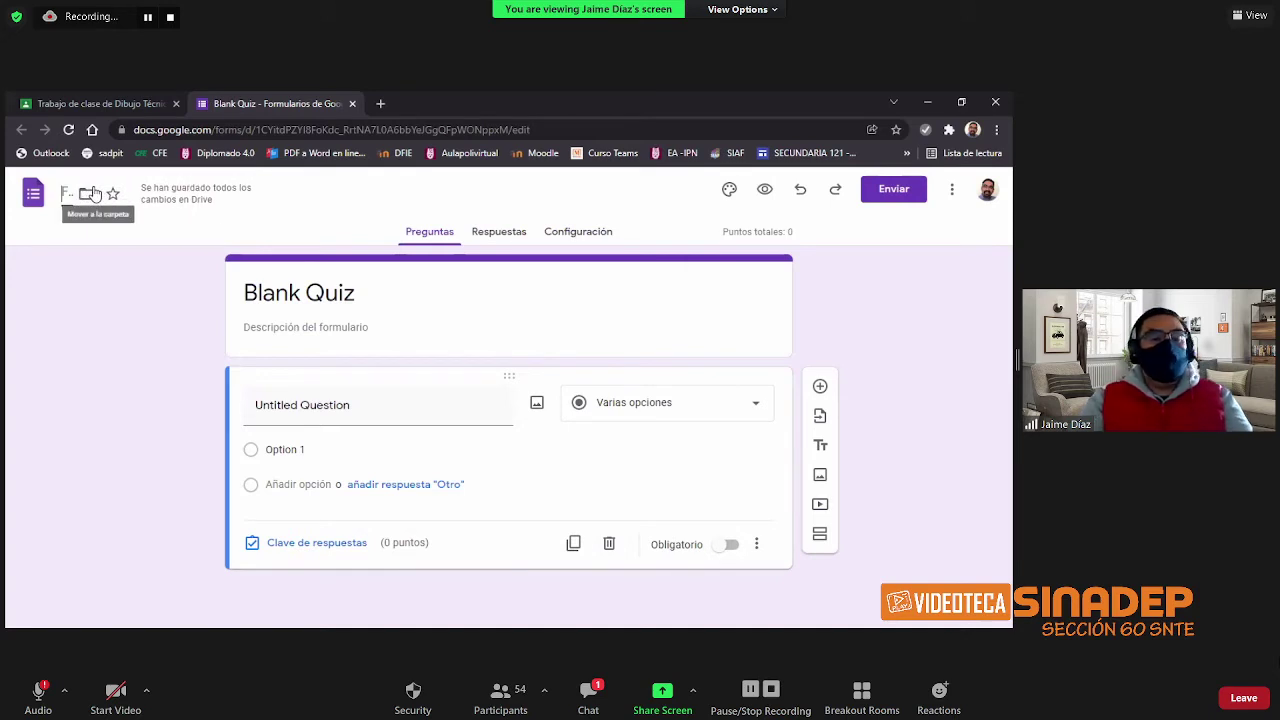
pyautogui.press('BackSpace')
pyautogui.write('Eval')
pyautogui.press('BackSpace')
pyautogui.press('BackSpace')
pyautogui.write('aluaci')
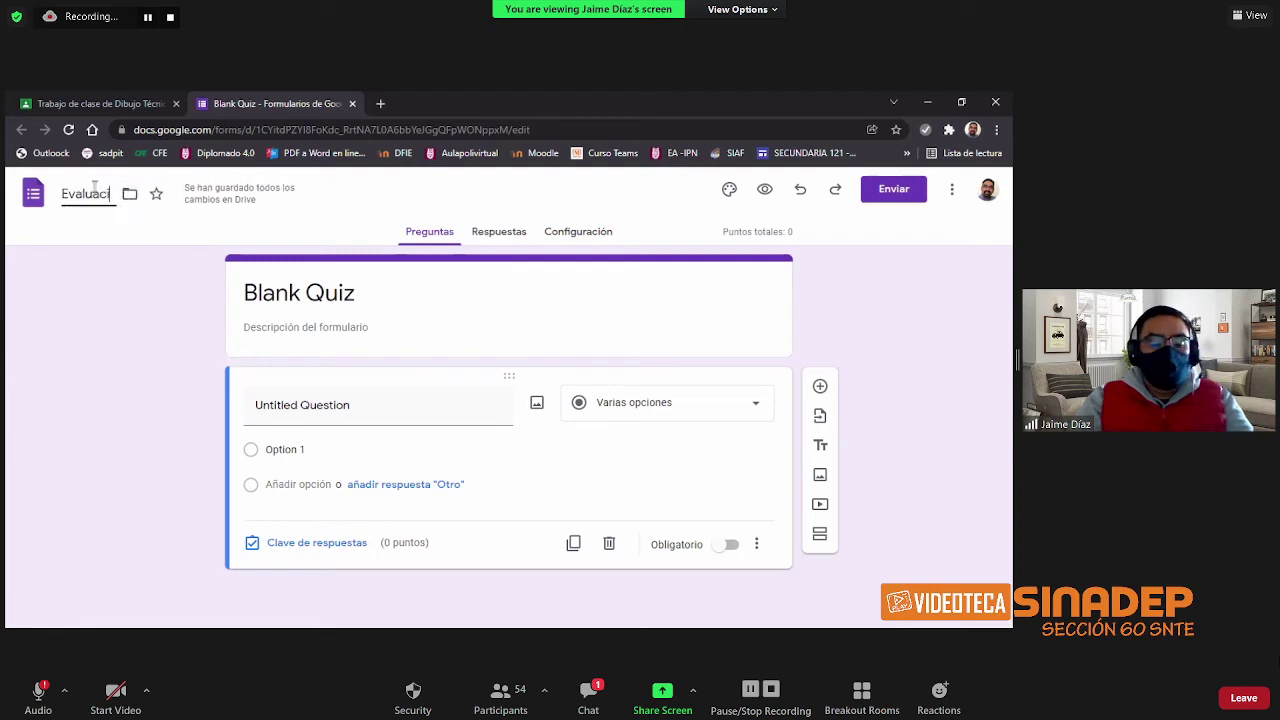
pyautogui.write('ón contonua n')
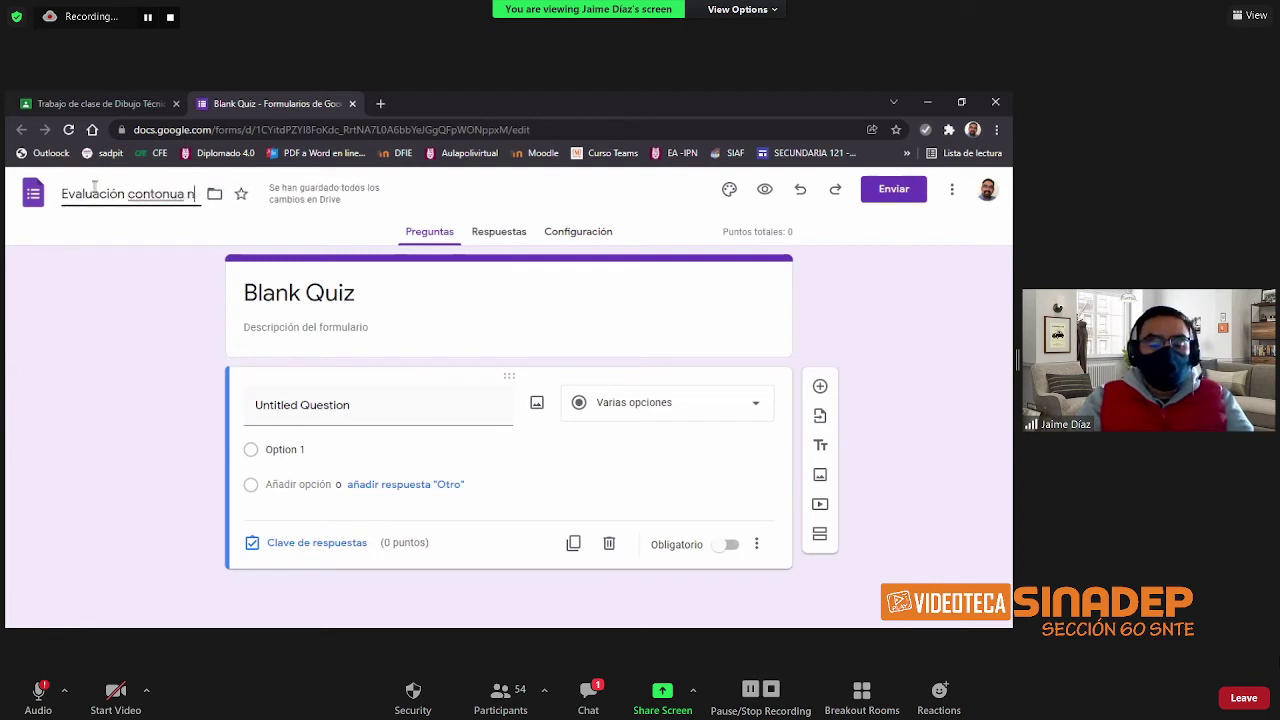
pyautogui.write('o. 1')
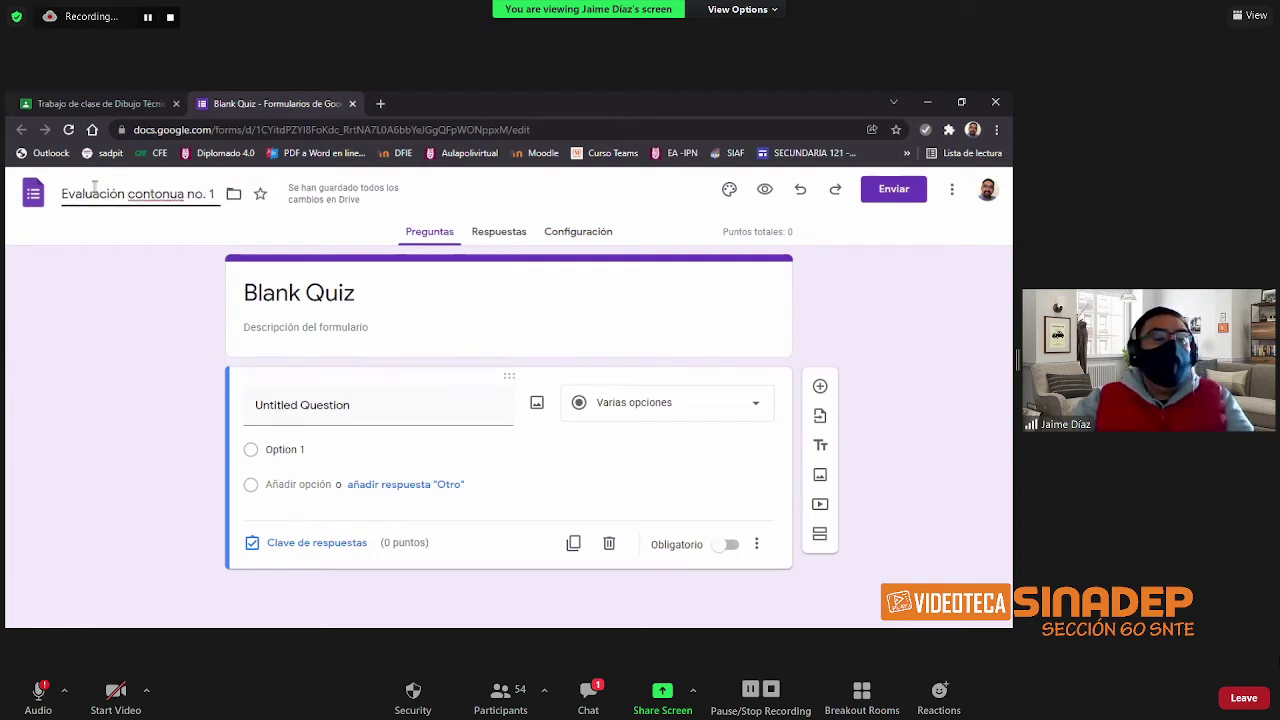
pyautogui.press('BackSpace')
pyautogui.write('i')
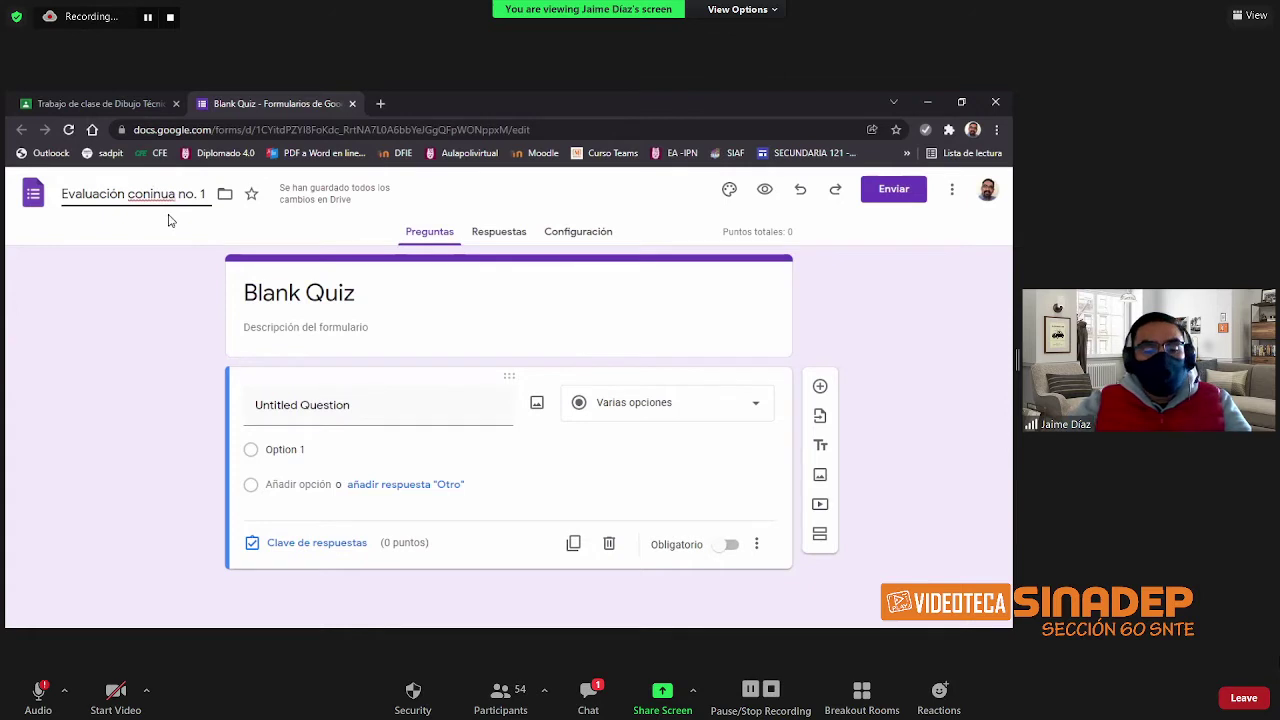
# Correct the spelling in the form's file name to read "Evaluación continua no. 1".
pyautogui.write('t')
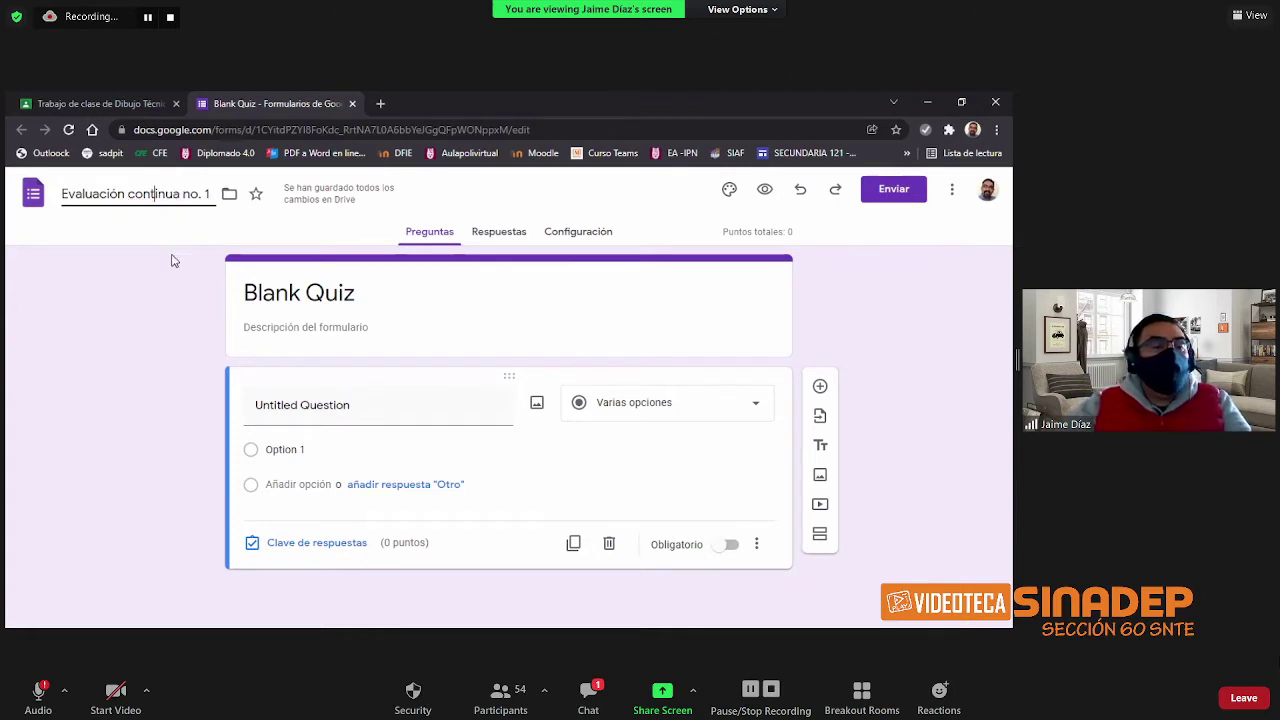
pyautogui.click(152, 295)
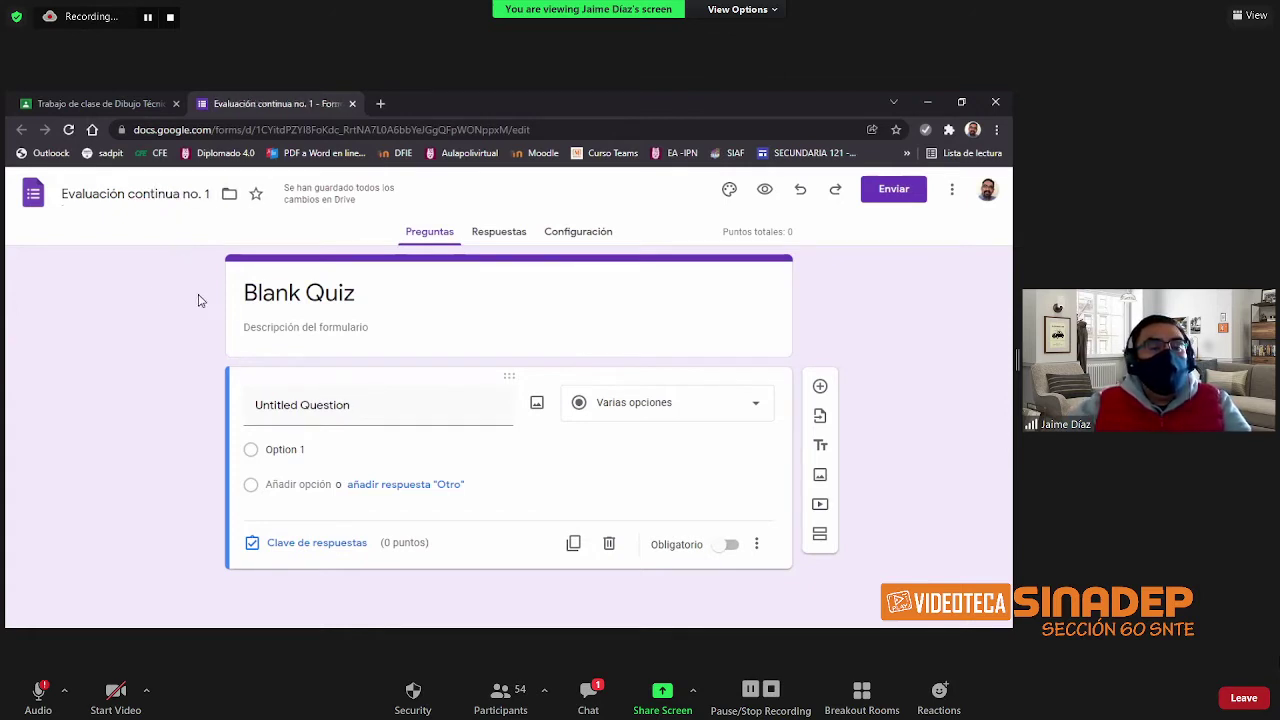
# Compare the Blank Quiz title shown on the form with the form's file name.
pyautogui.click(310, 295)
pyautogui.moveTo(360, 295); pyautogui.dragTo(197, 304)
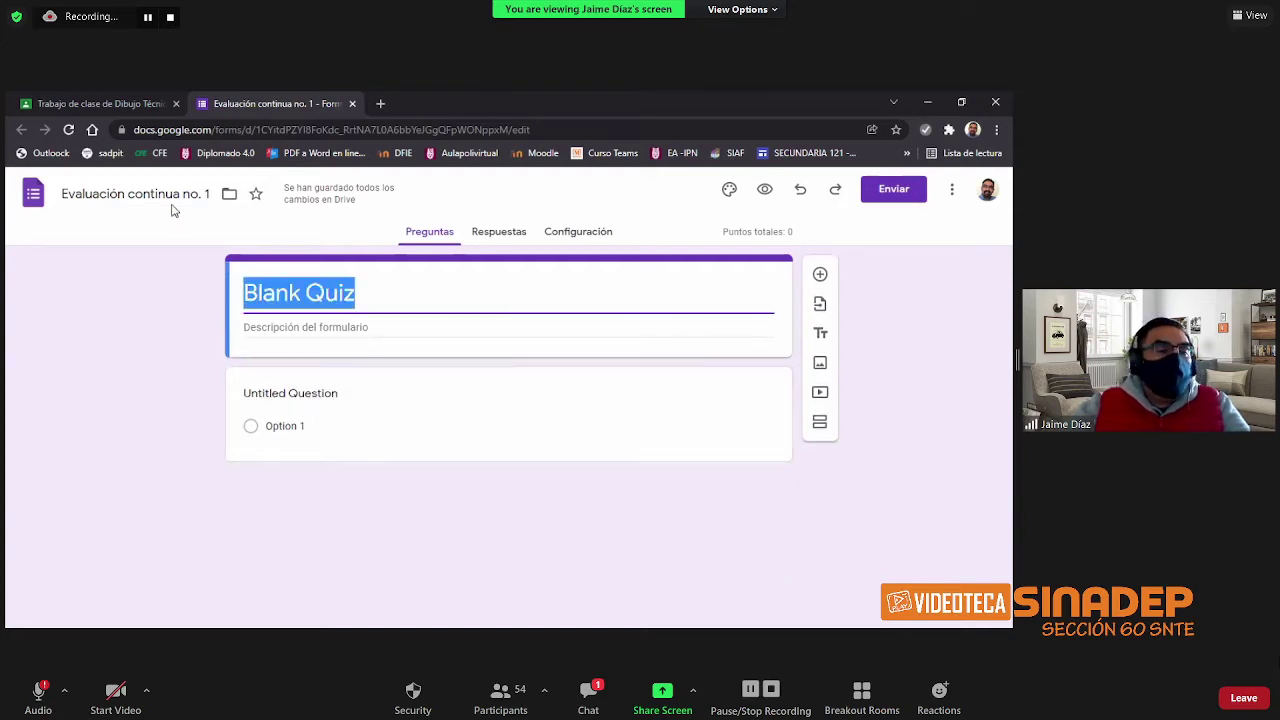
pyautogui.click(94, 197)
pyautogui.moveTo(62, 195); pyautogui.dragTo(198, 205)
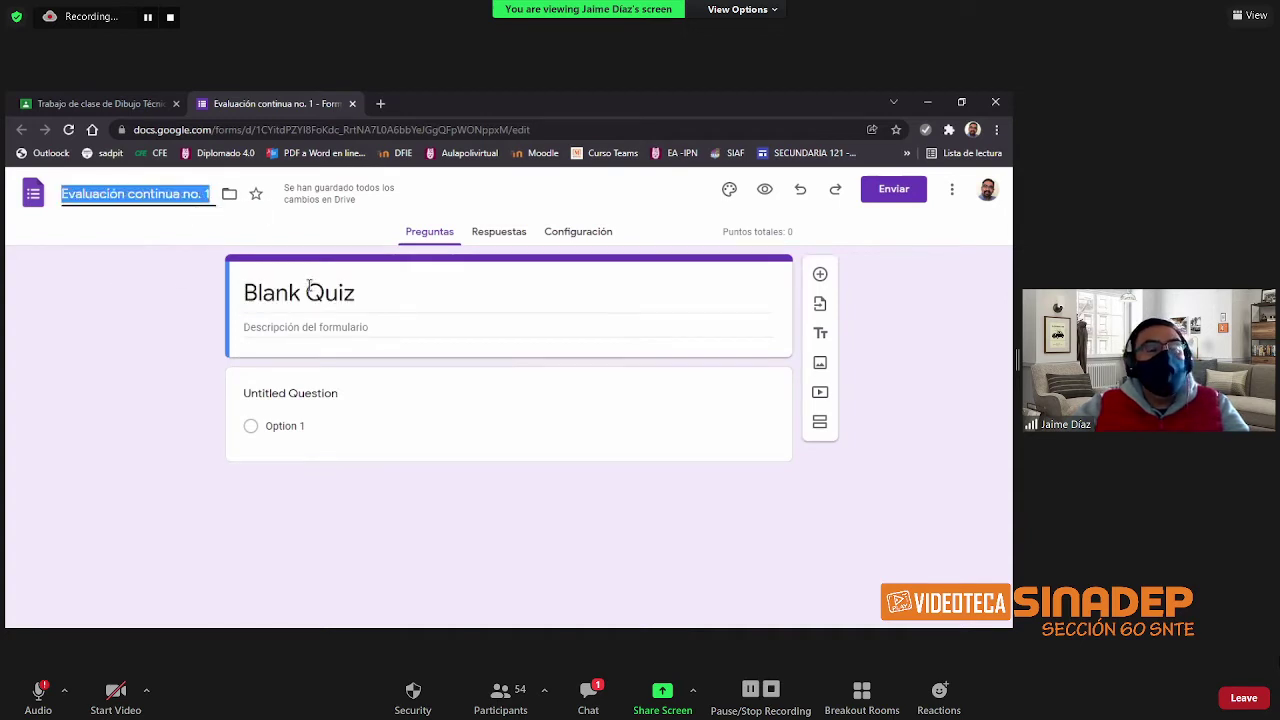
pyautogui.moveTo(359, 297); pyautogui.dragTo(332, 297)
pyautogui.moveTo(208, 304); pyautogui.dragTo(210, 304)
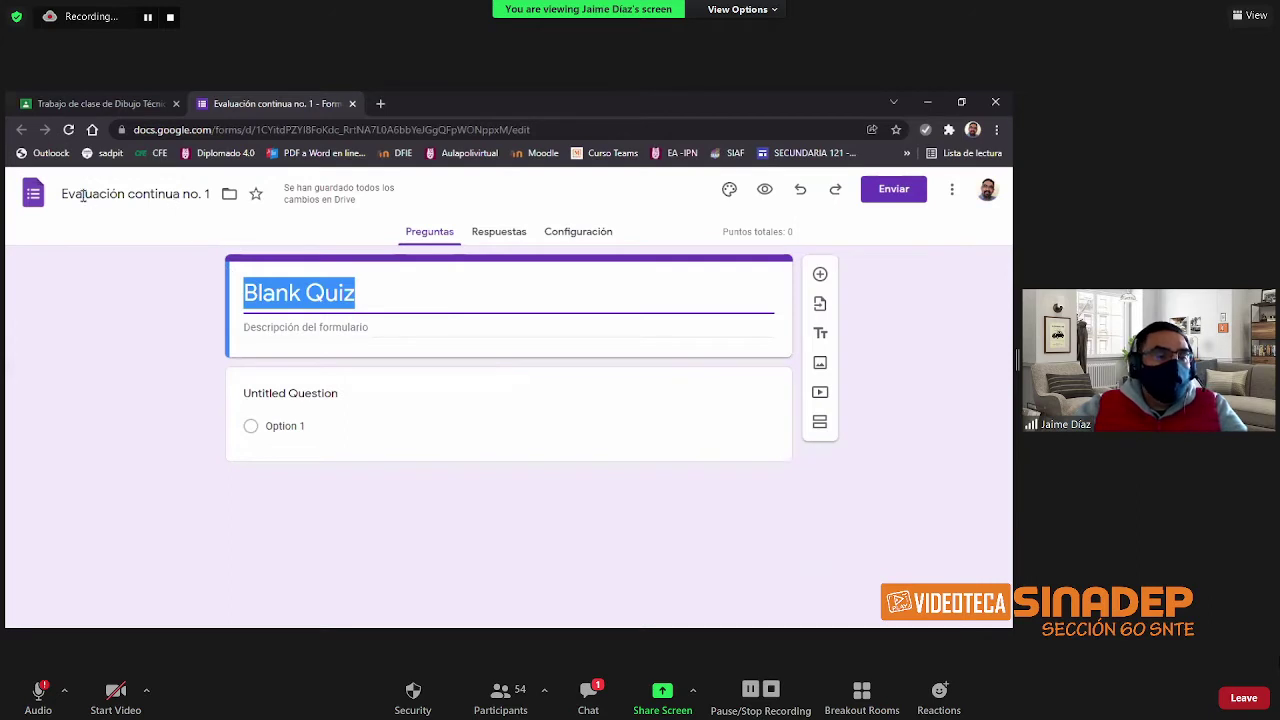
pyautogui.click(170, 194)
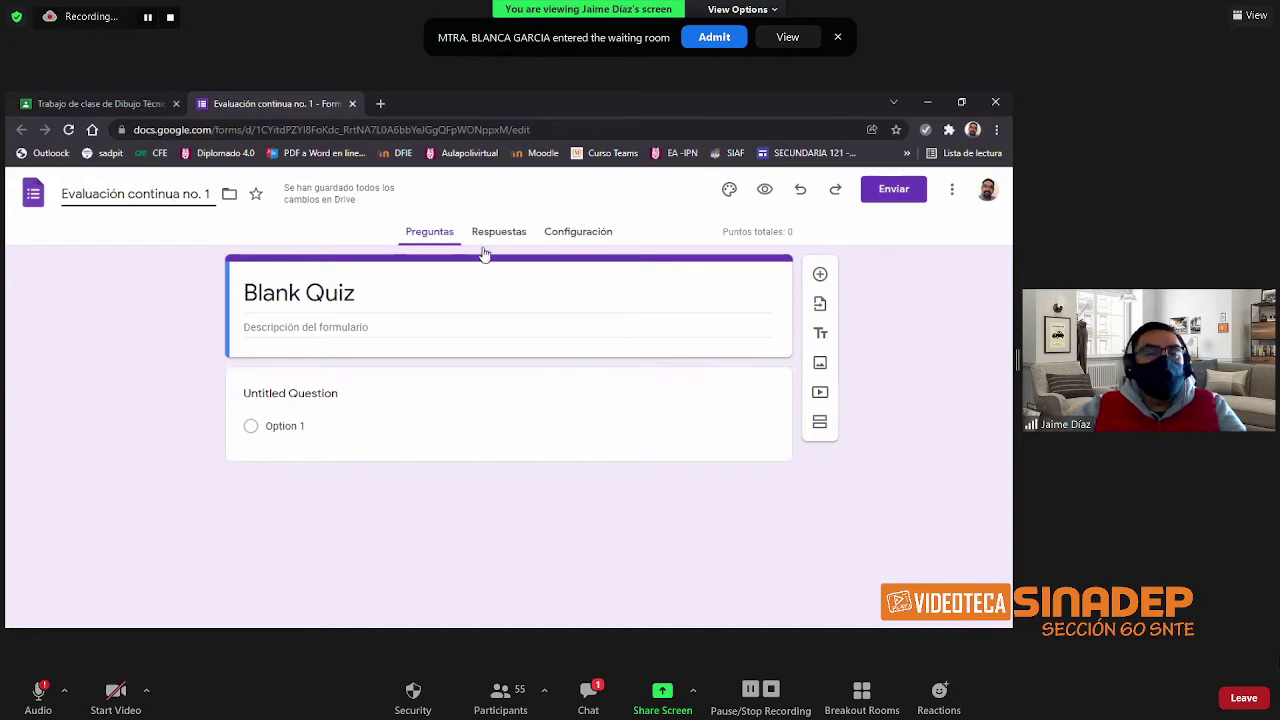
# Close the form editor and save the Evaluación No. 1 assignment as a draft in Google Classroom.
pyautogui.click(352, 103)
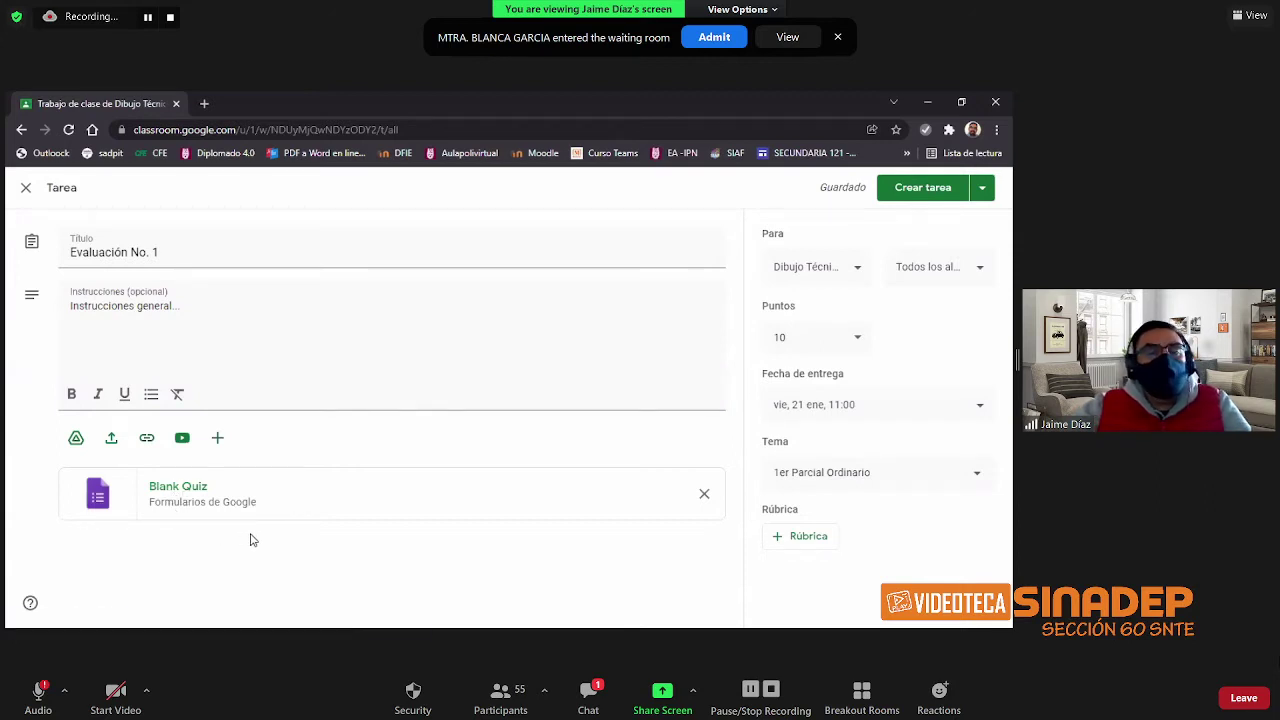
pyautogui.click(983, 192)
pyautogui.click(940, 244)
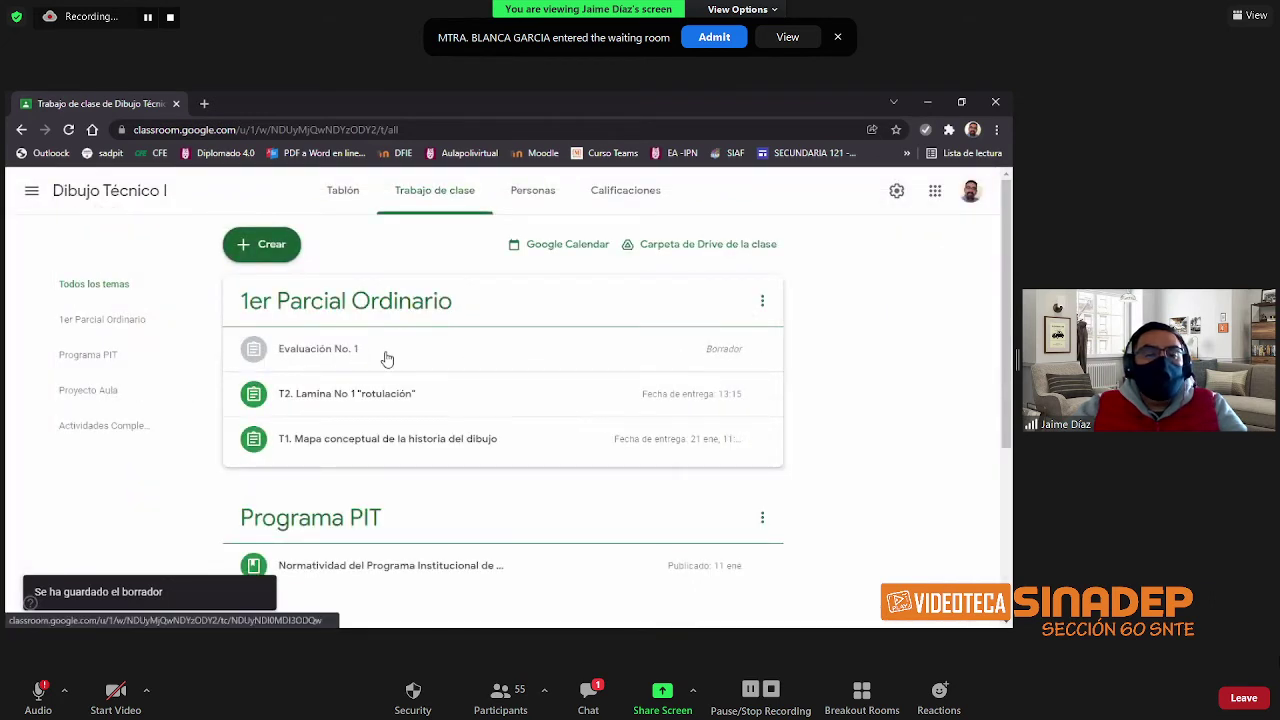
# Reopen the Evaluación No. 1 draft under 1er Parcial Ordinario for editing.
pyautogui.click(362, 356)
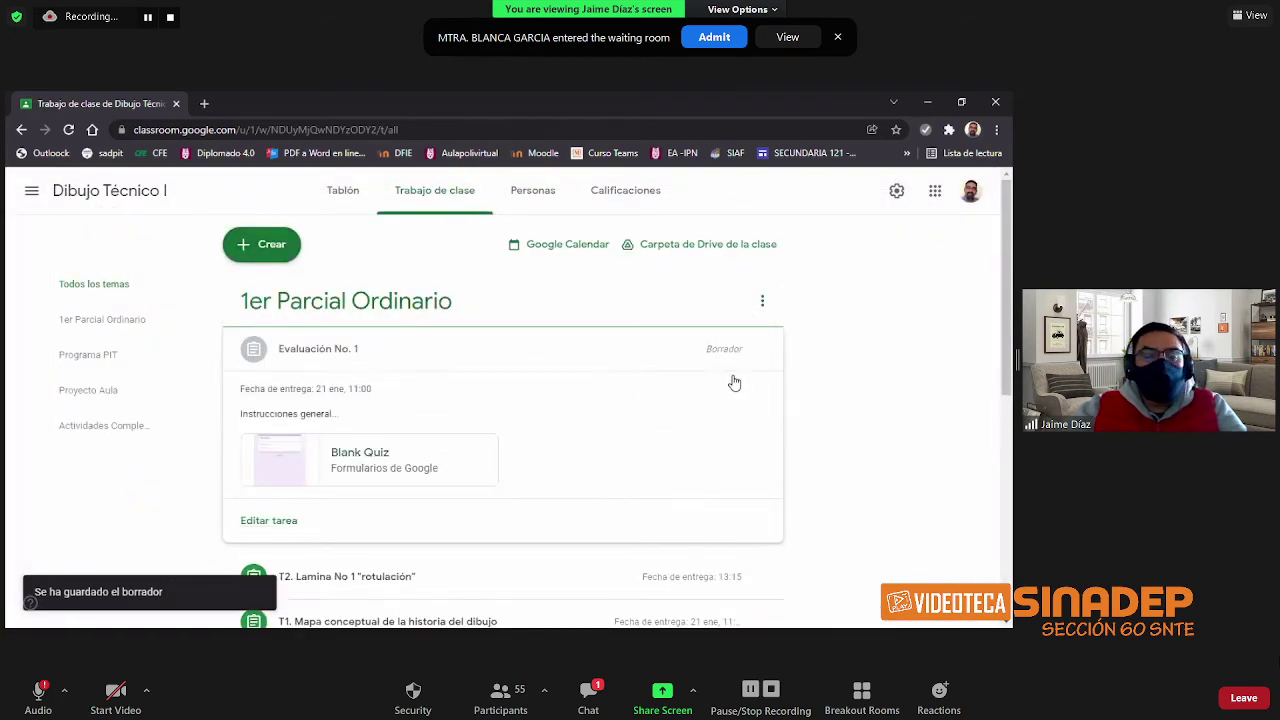
pyautogui.click(761, 349)
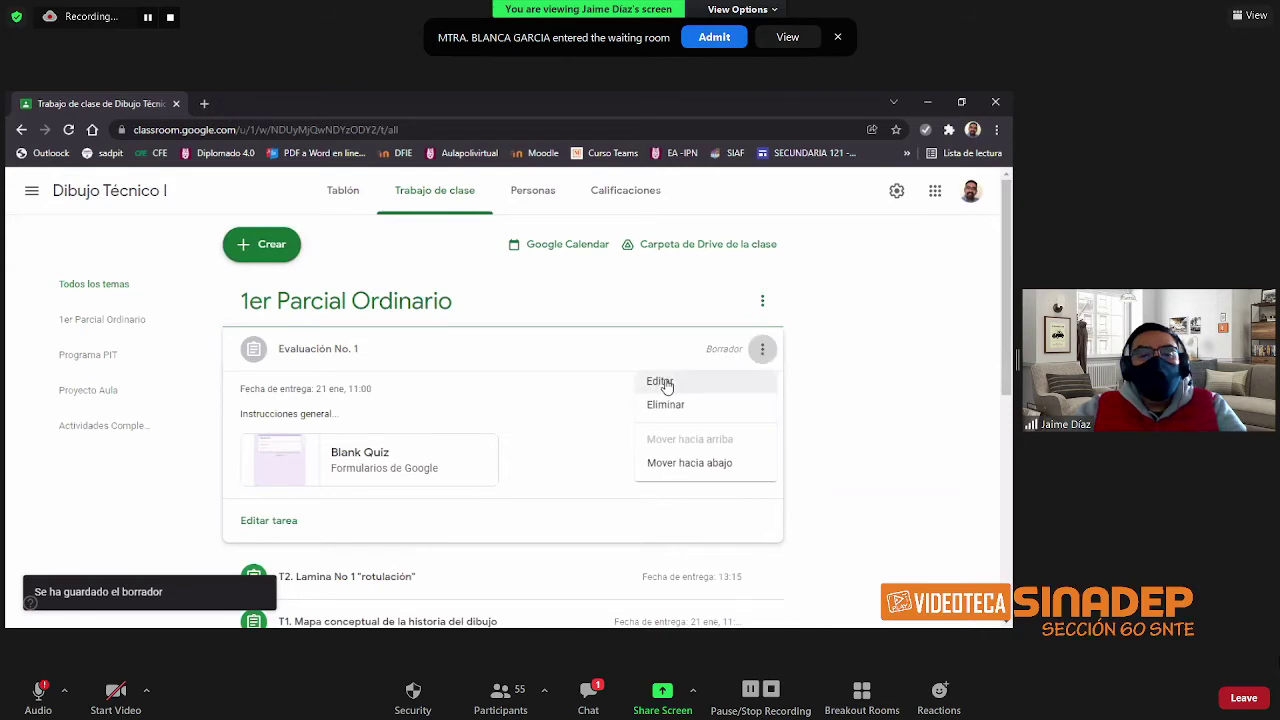
pyautogui.click(662, 383)
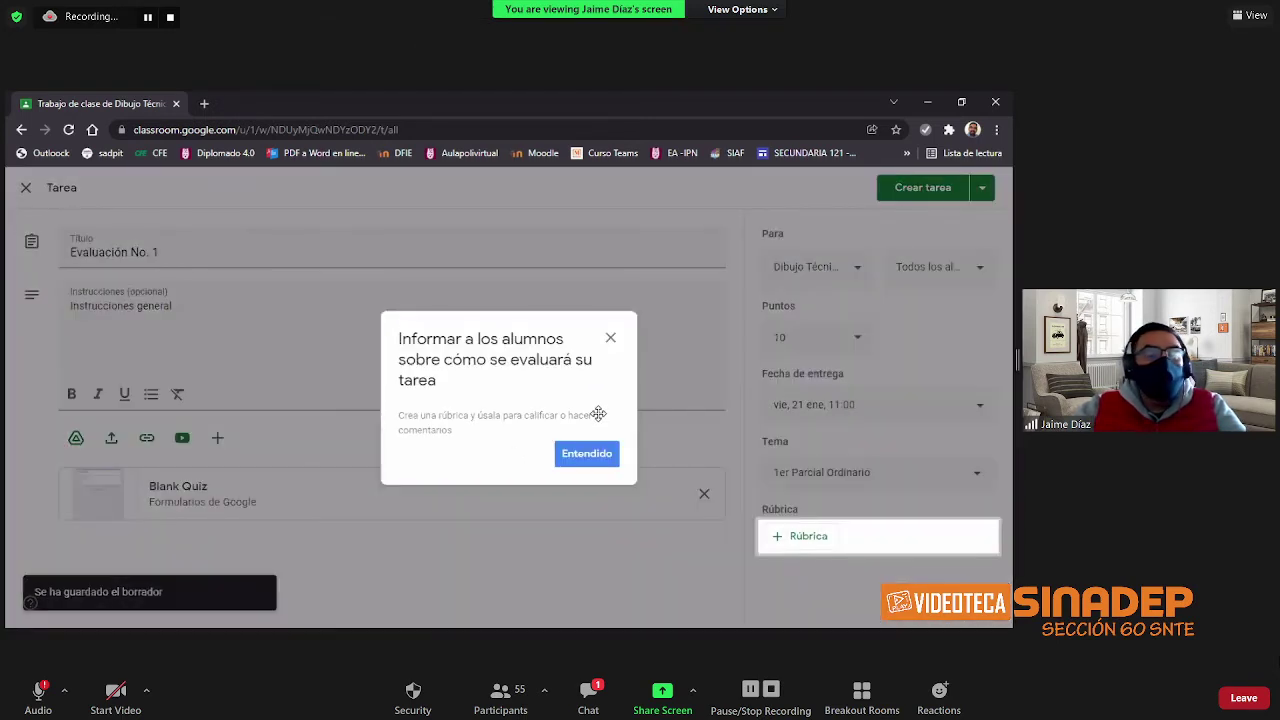
# Open the assignment's attached Blank Quiz form and switch it from the respondent view to editing.
pyautogui.click(184, 503)
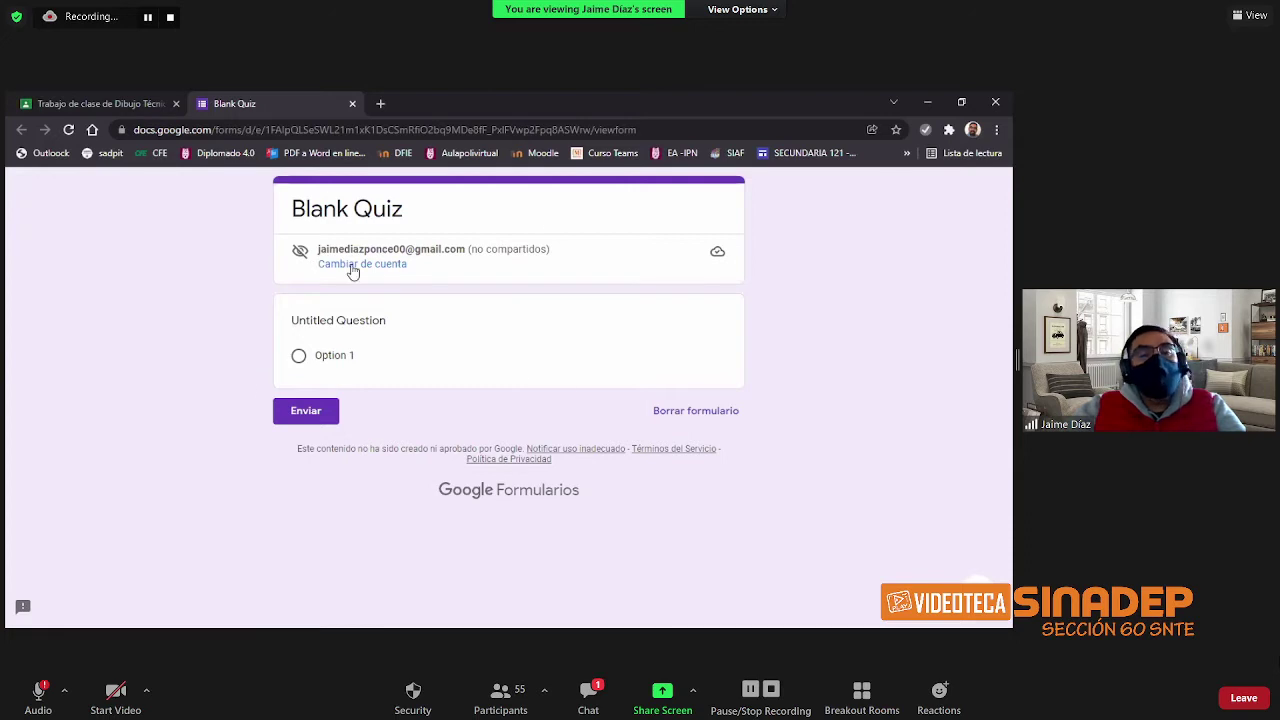
pyautogui.click(108, 103)
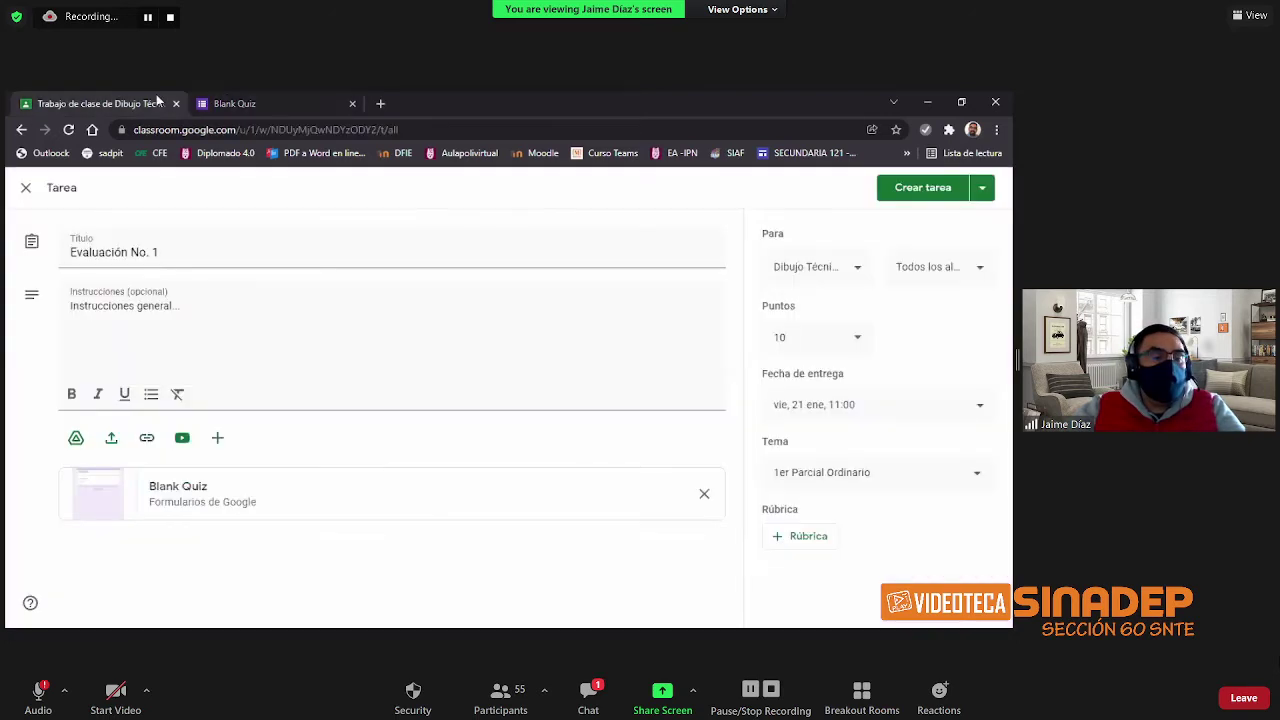
pyautogui.click(266, 100)
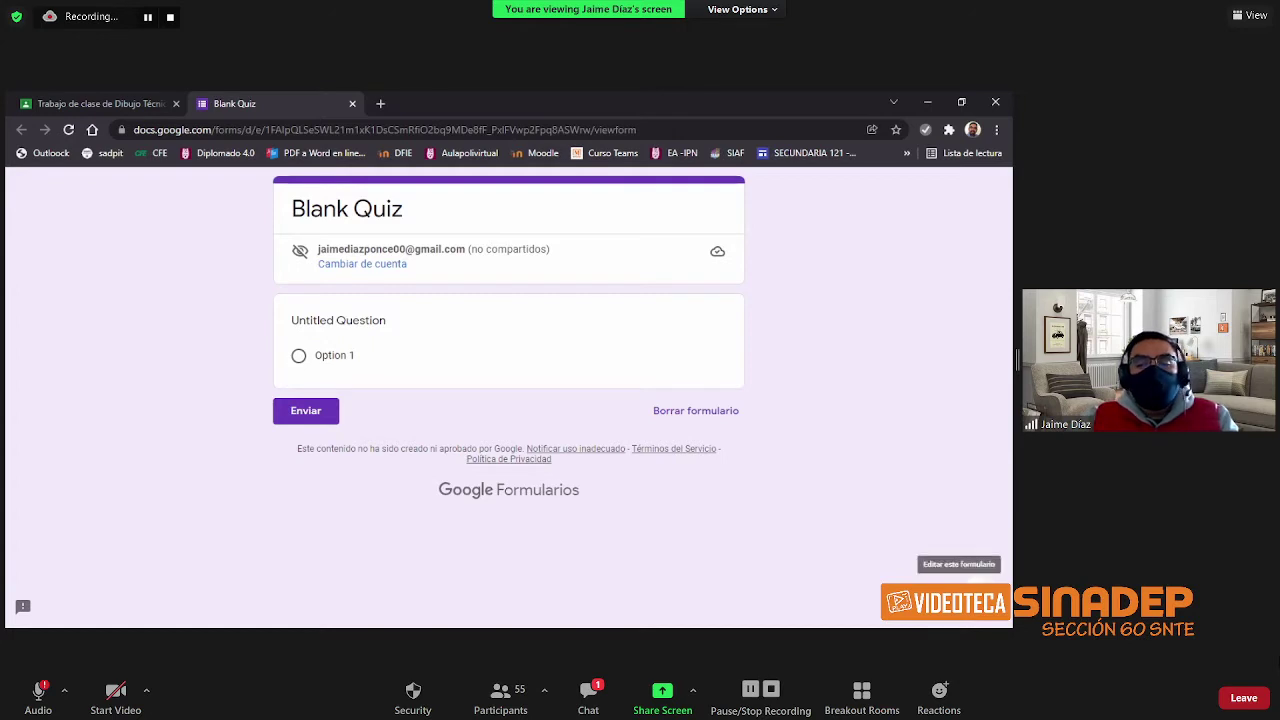
pyautogui.click(978, 586)
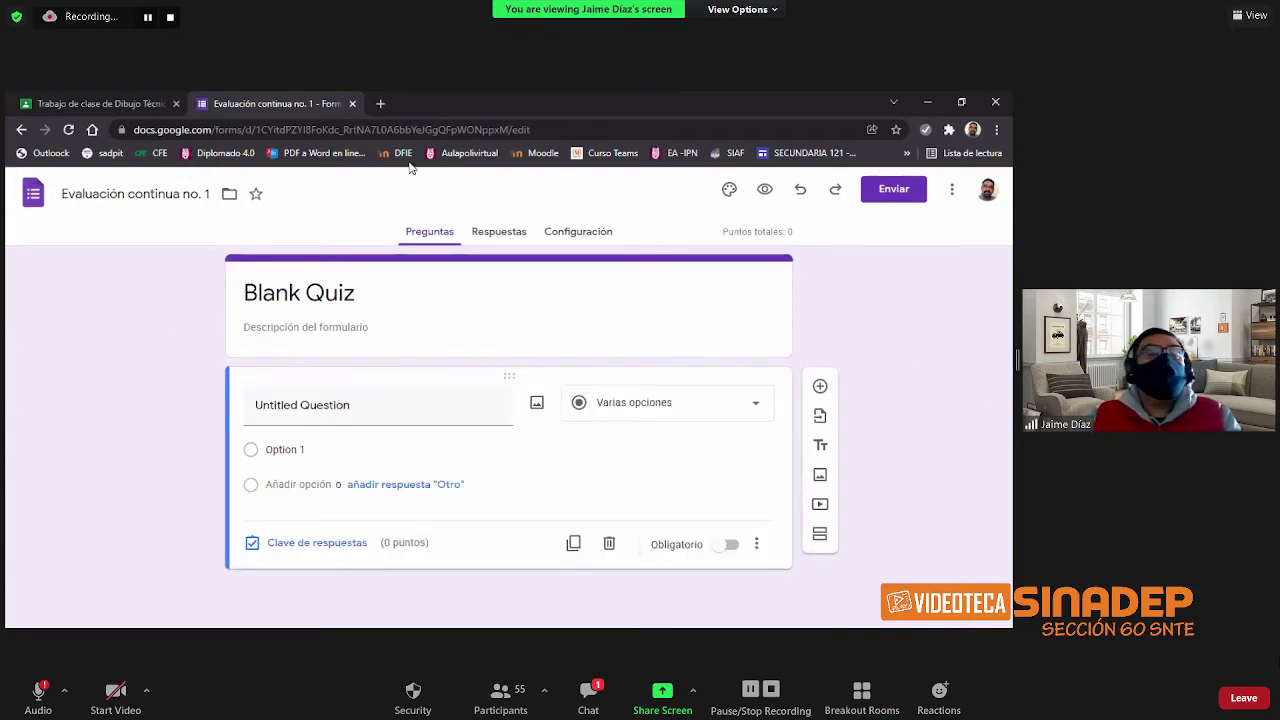
# Close the form and save the Evaluación No. 1 assignment as a draft again.
pyautogui.click(352, 103)
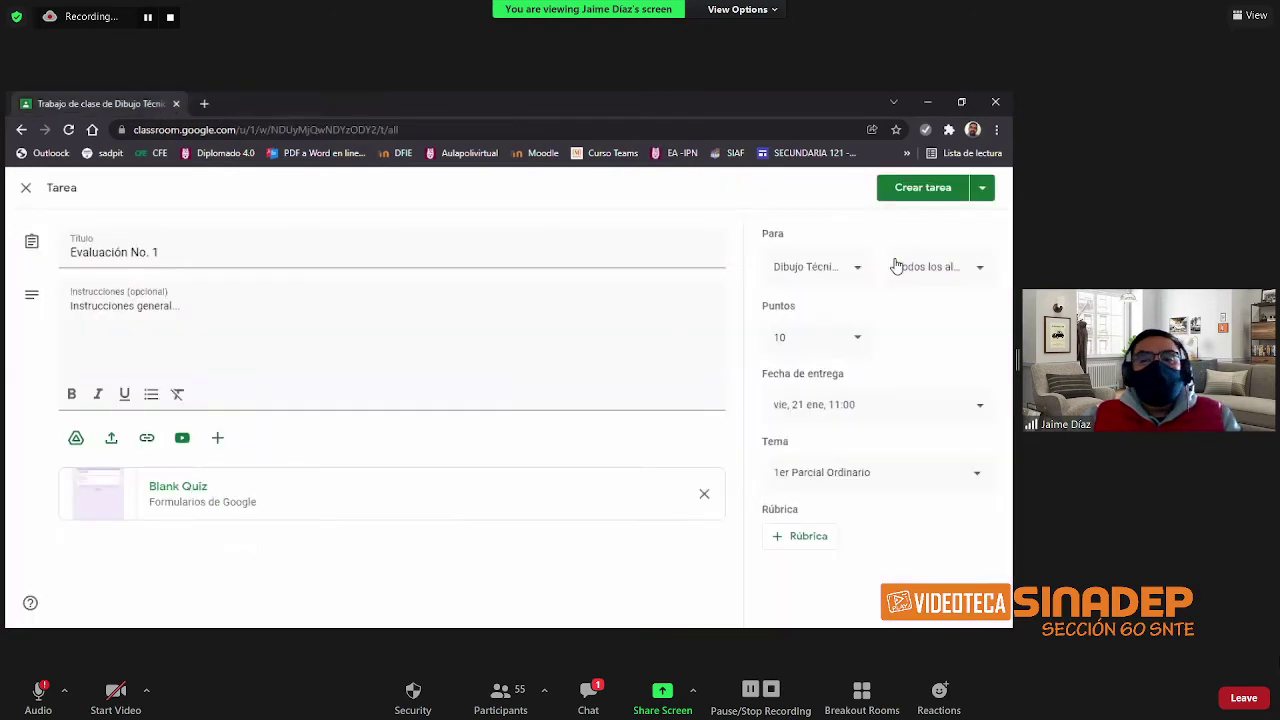
pyautogui.click(983, 192)
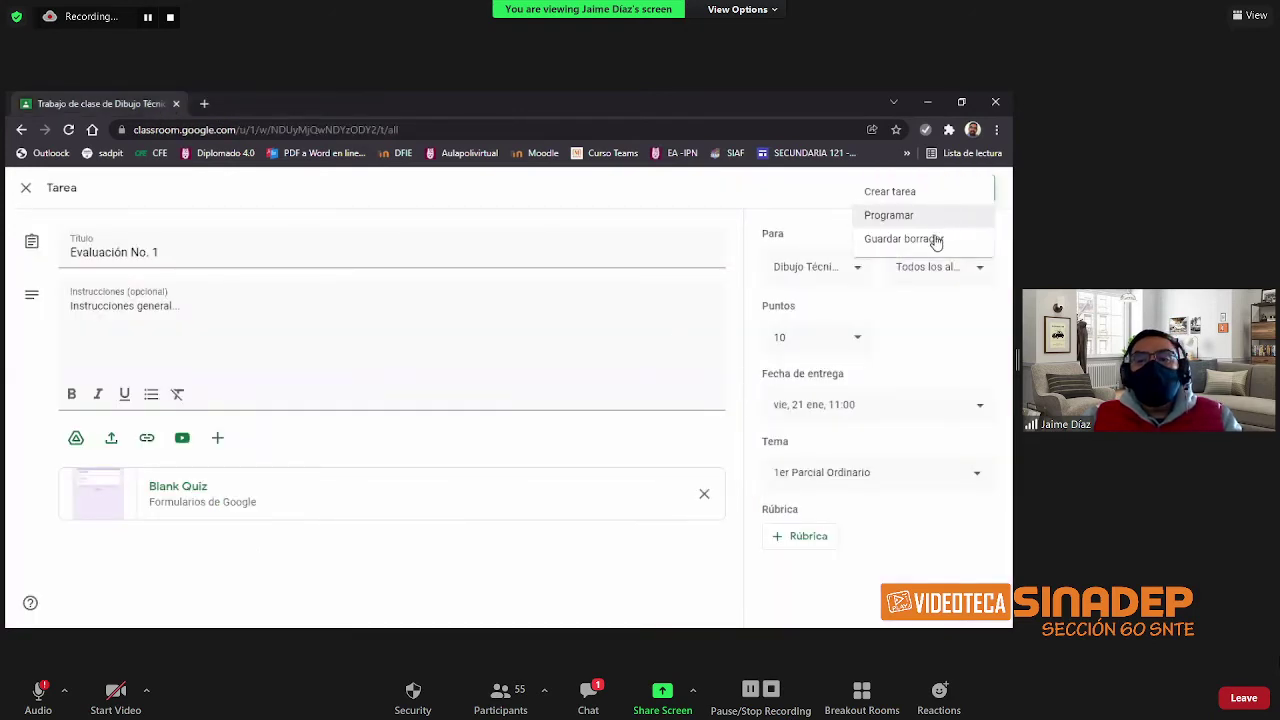
pyautogui.press('Return')
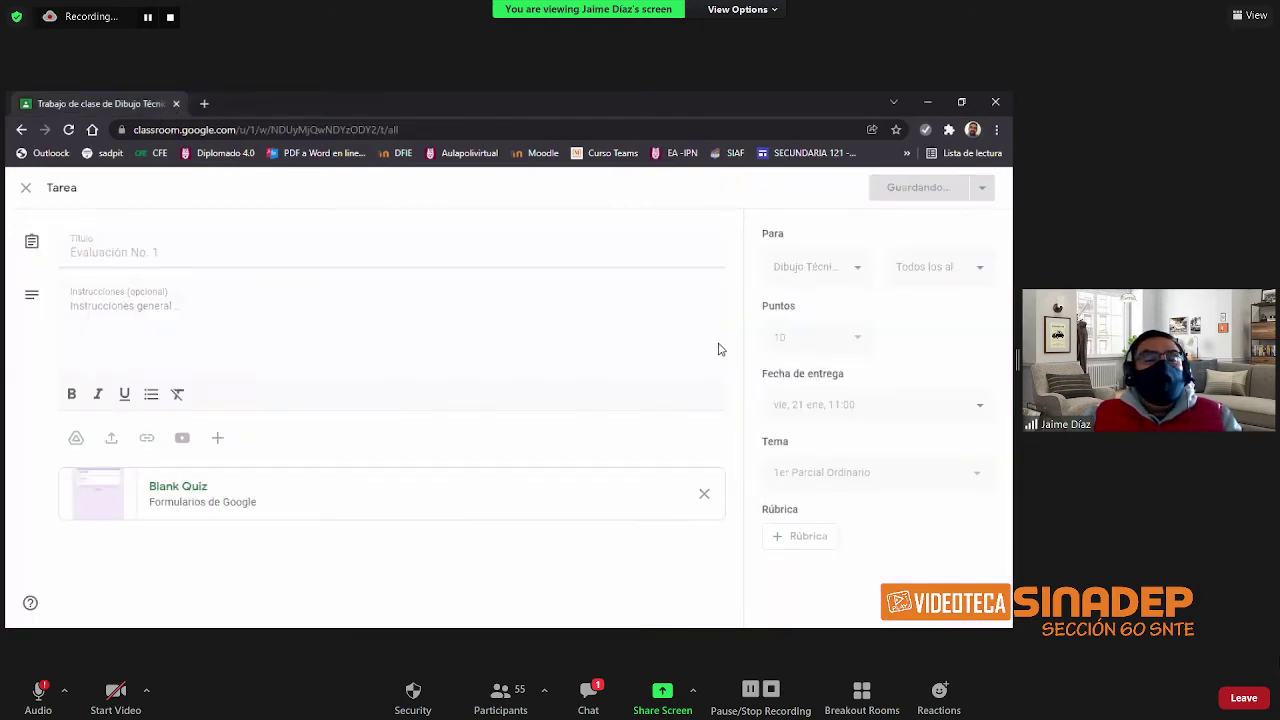
pyautogui.click(770, 358)
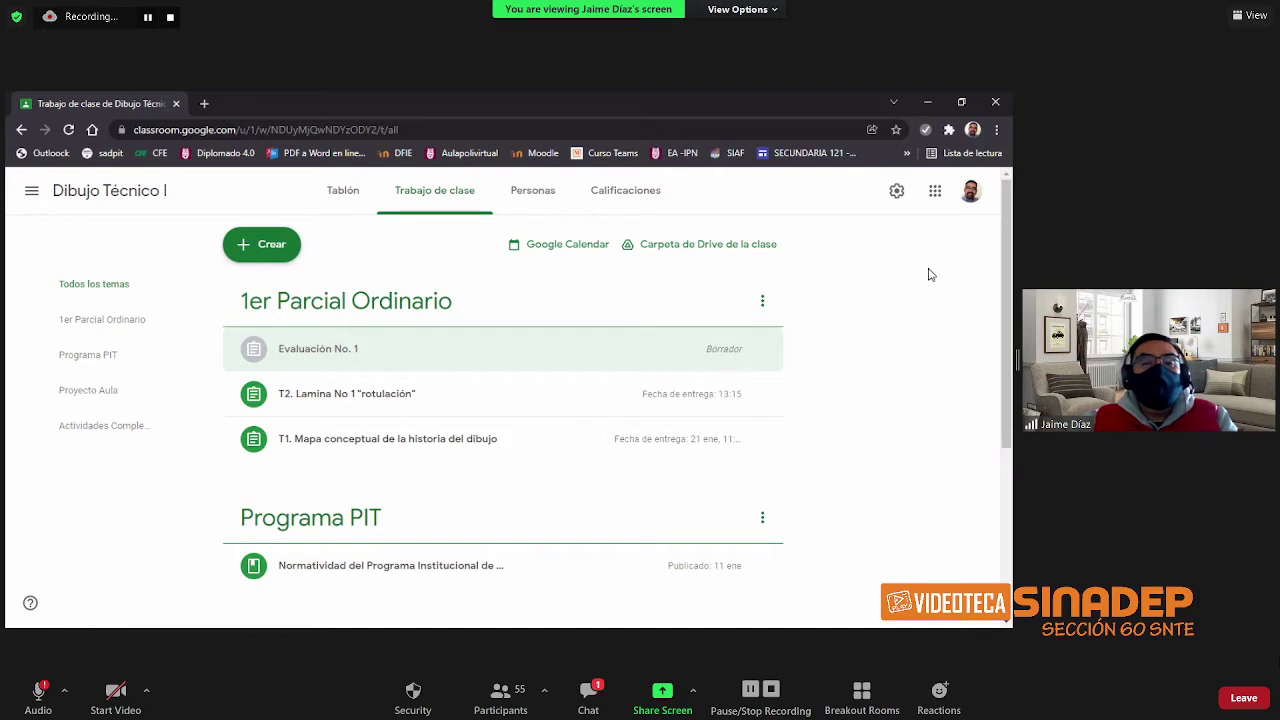
# Open My Drive in Google Drive from Classroom and check the Google apps list on the Classroom classes page.
pyautogui.click(935, 193)
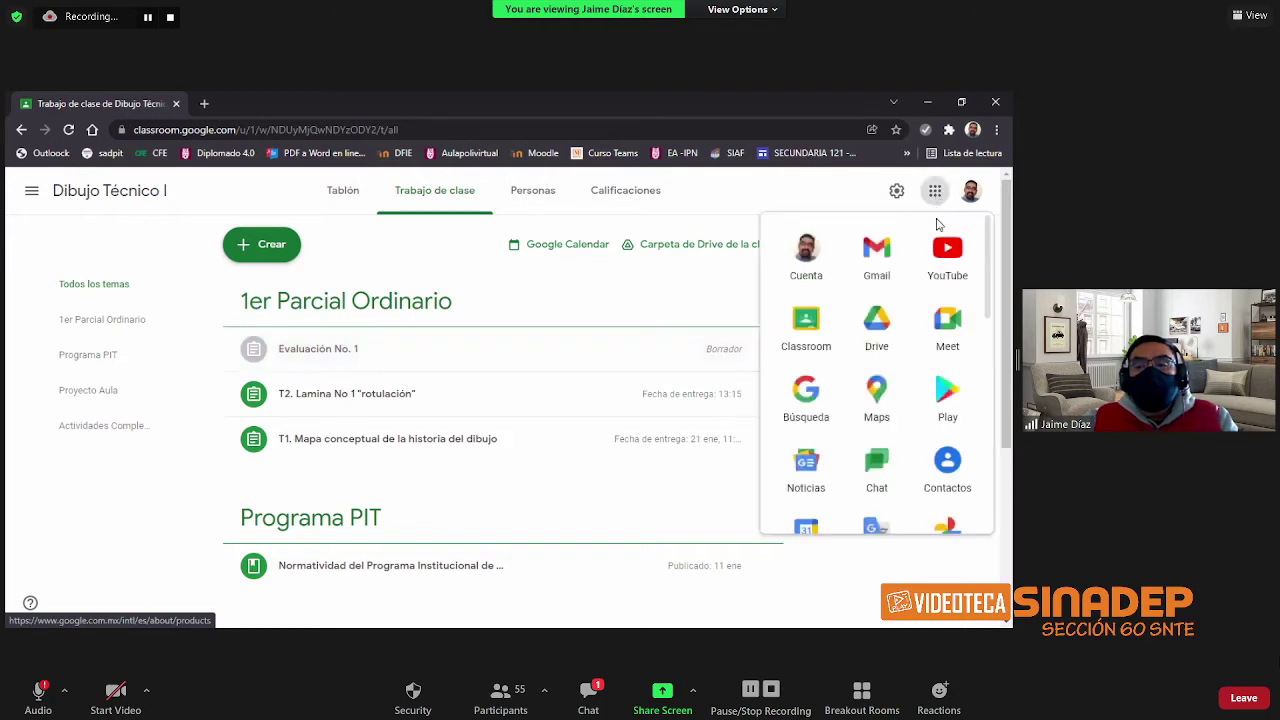
pyautogui.click(880, 328)
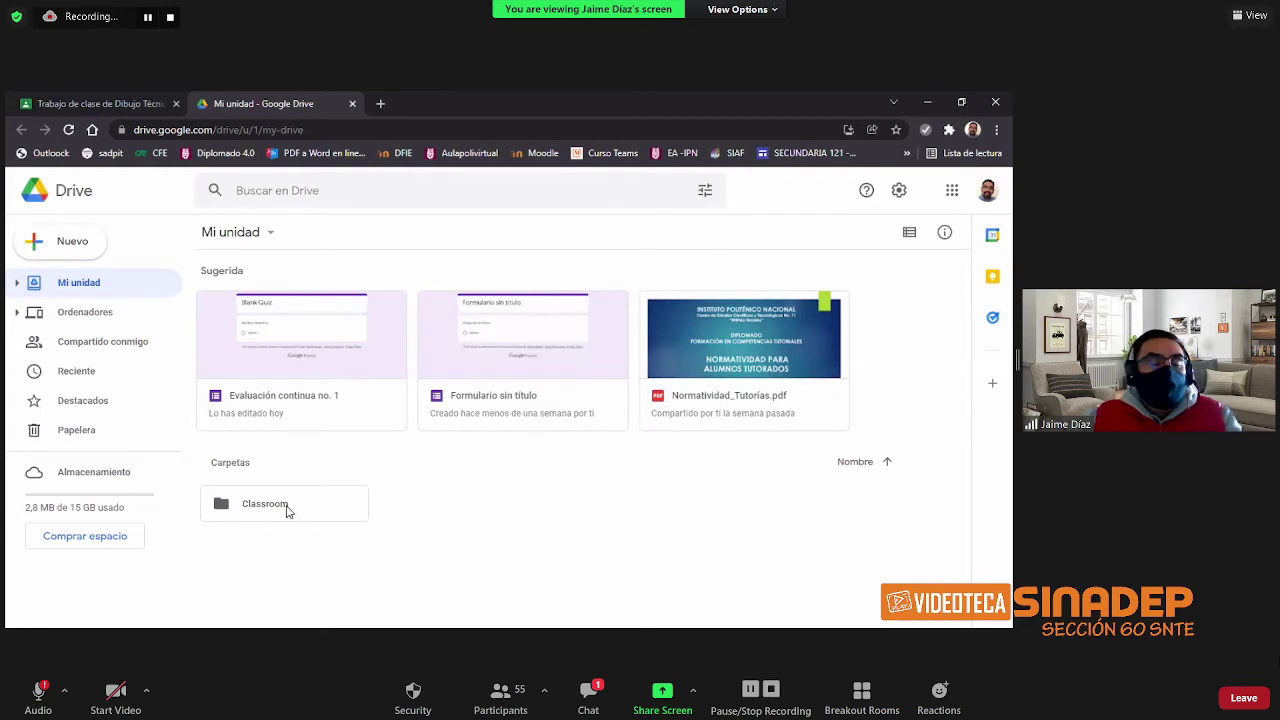
pyautogui.click(128, 102)
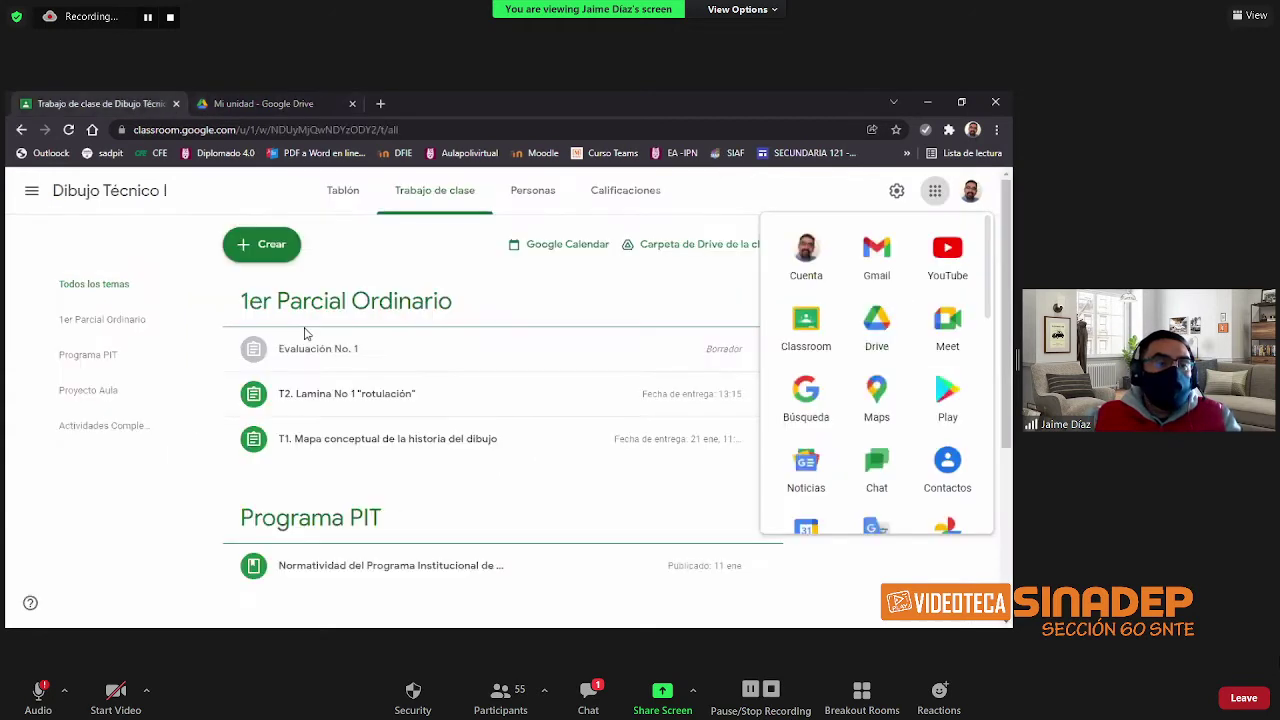
pyautogui.click(278, 104)
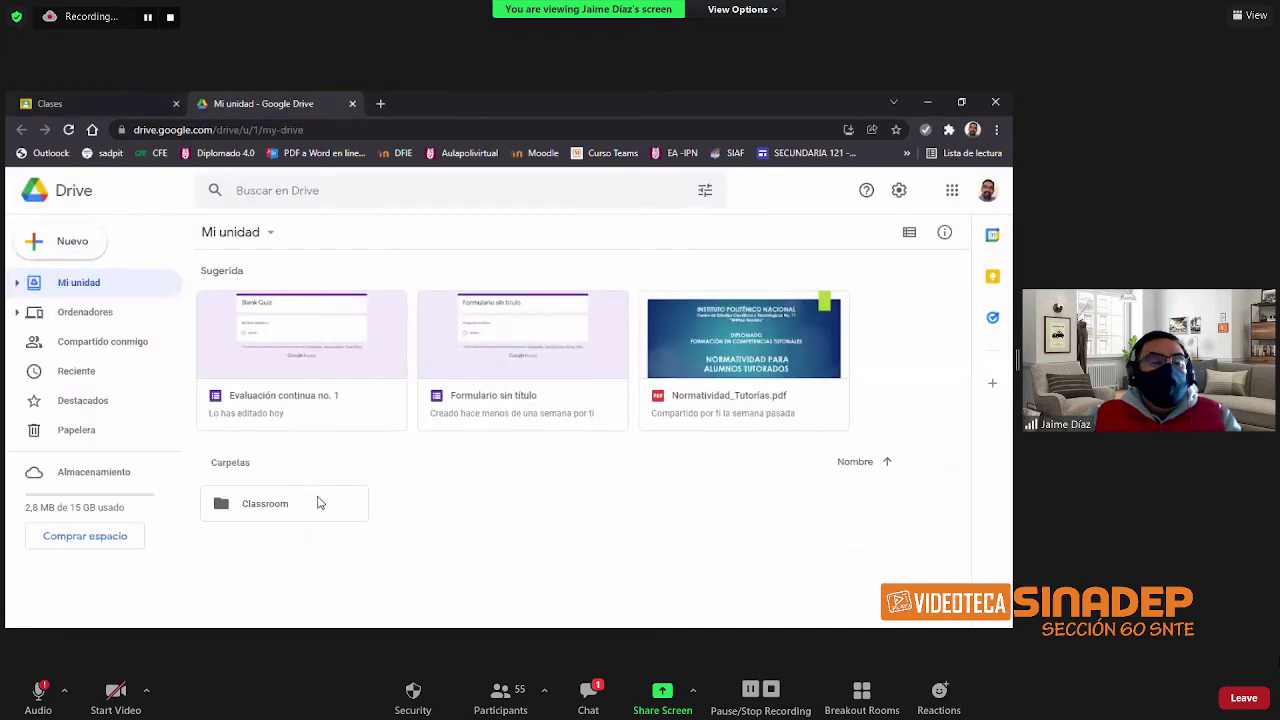
pyautogui.click(143, 106)
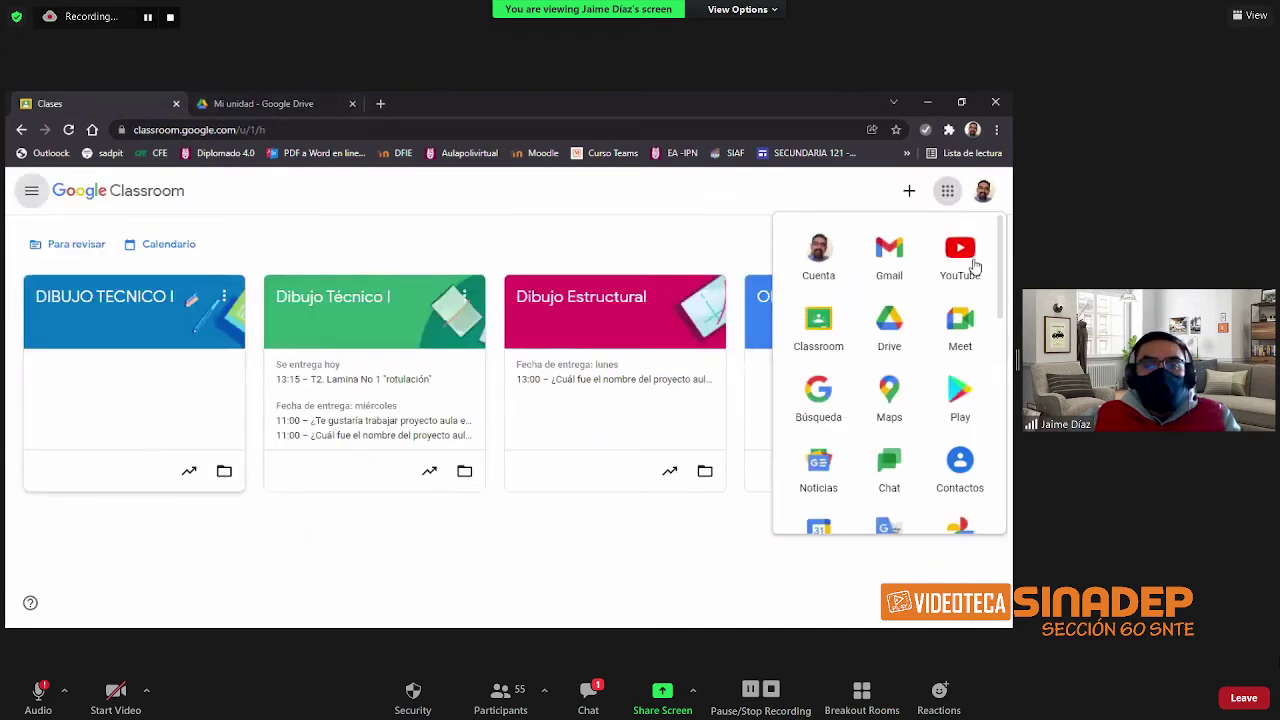
pyautogui.click(947, 191)
pyautogui.click(268, 104)
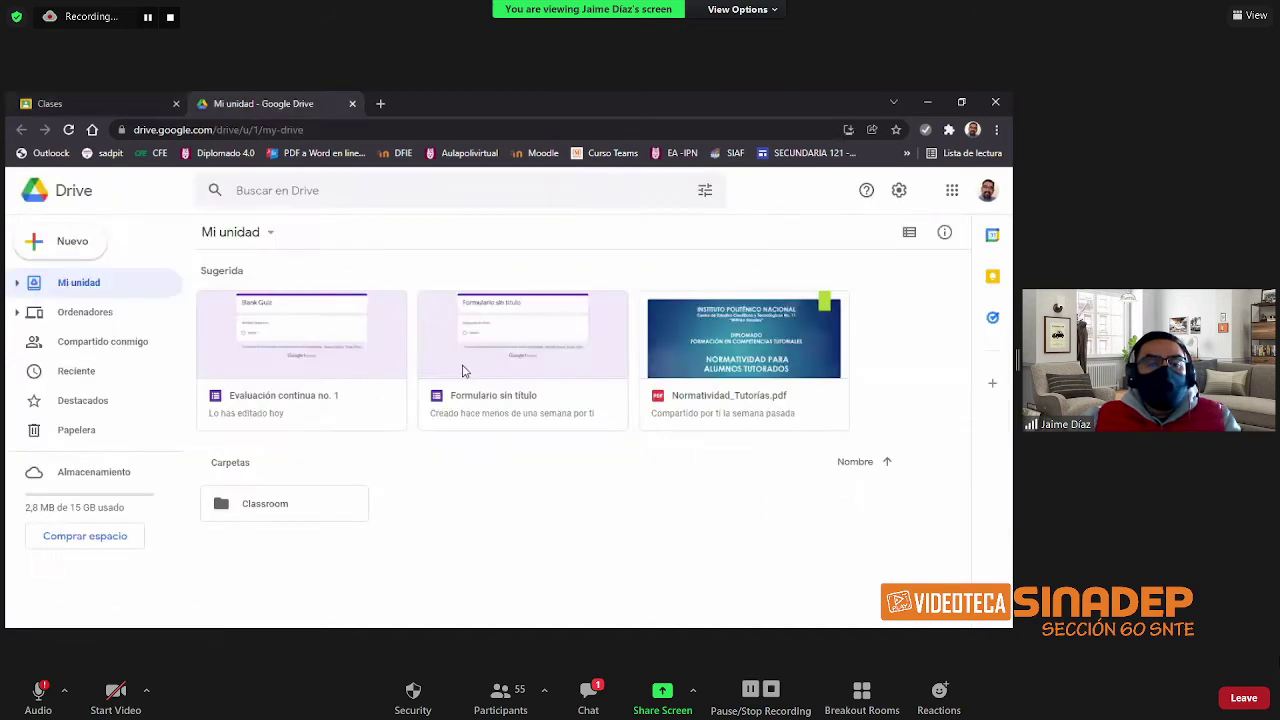